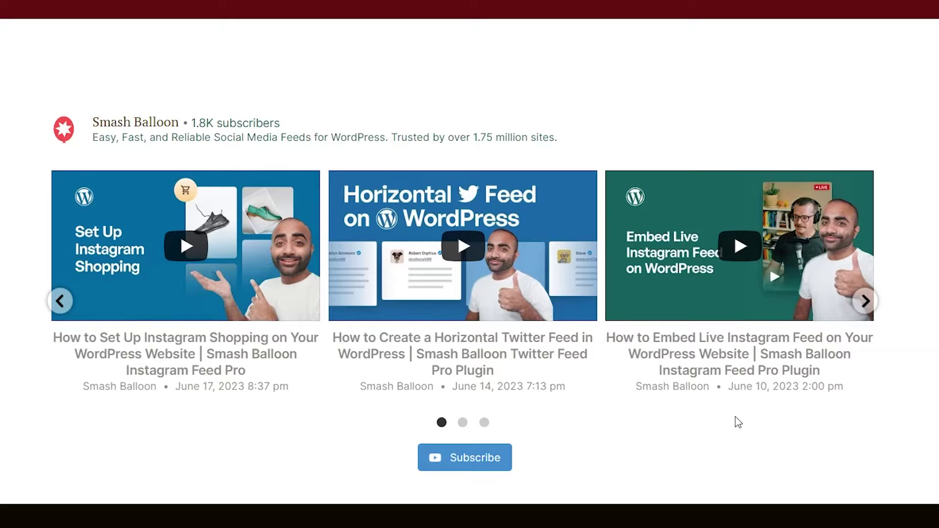
# - Page the YouTube carousel forward to preview the finished feed's videos
pyautogui.click(862, 307)
pyautogui.click(864, 301)
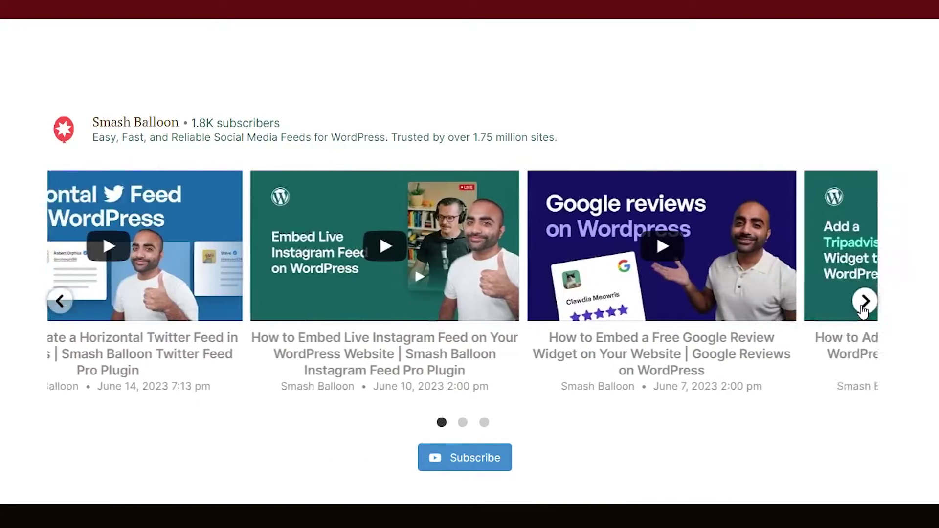
pyautogui.click(864, 302)
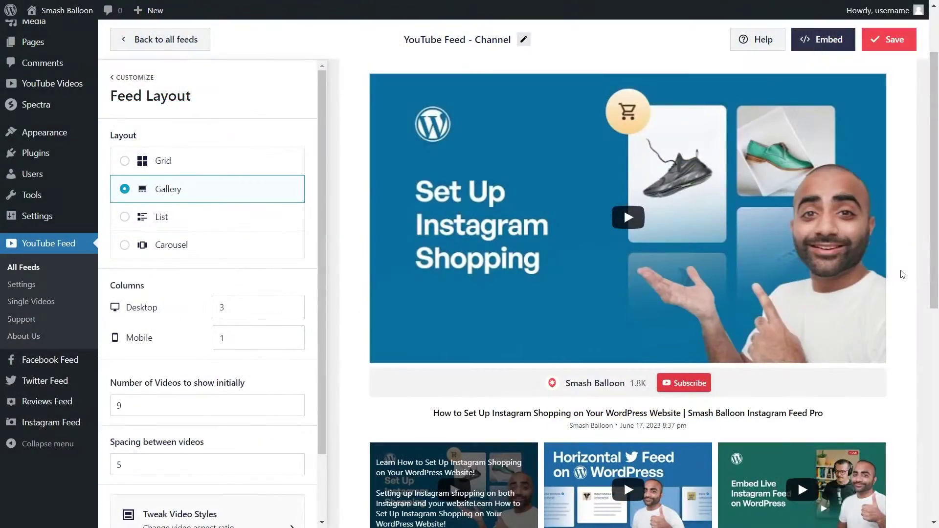
pyautogui.scroll(-4, 903, 275)
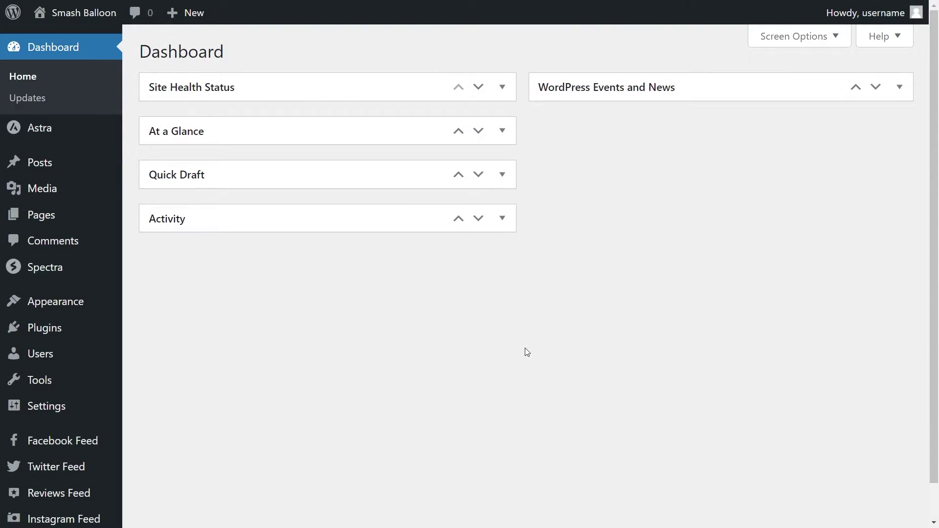
# - Upload YouTube-Feed-Pro-2.1.2-Developer.zip as a new plugin, install it and activate it
pyautogui.moveTo(53, 332)
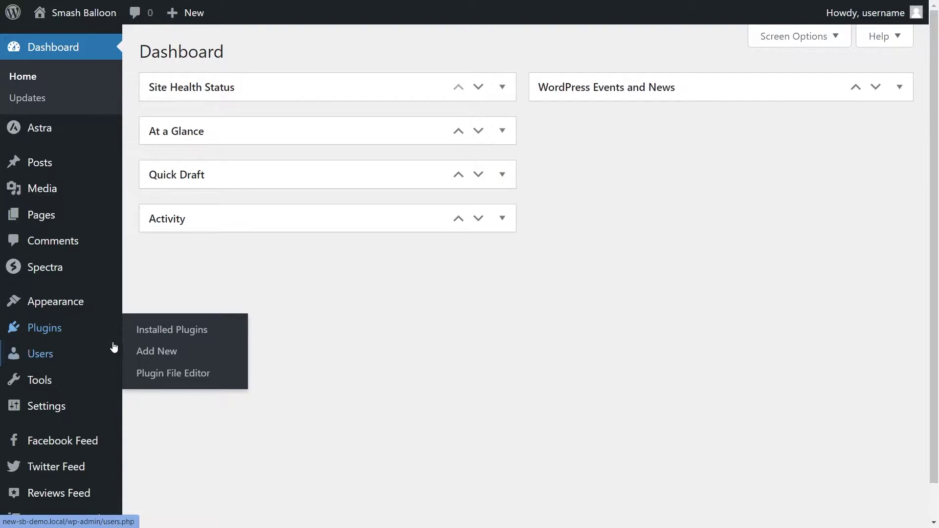
pyautogui.click(143, 352)
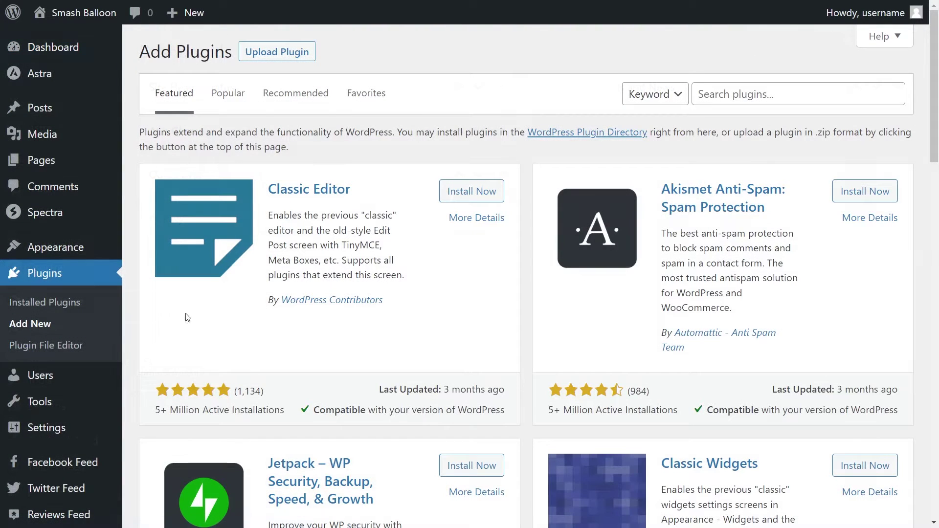
pyautogui.click(281, 57)
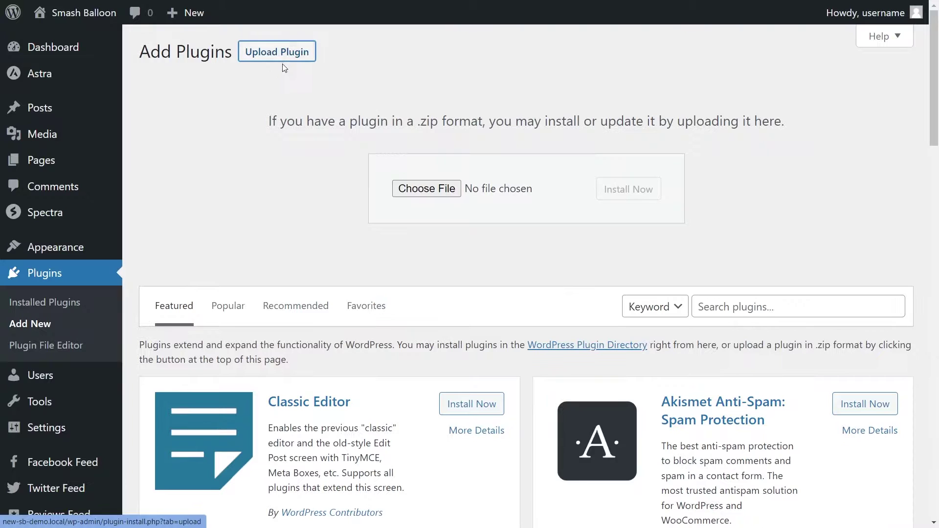
pyautogui.click(422, 188)
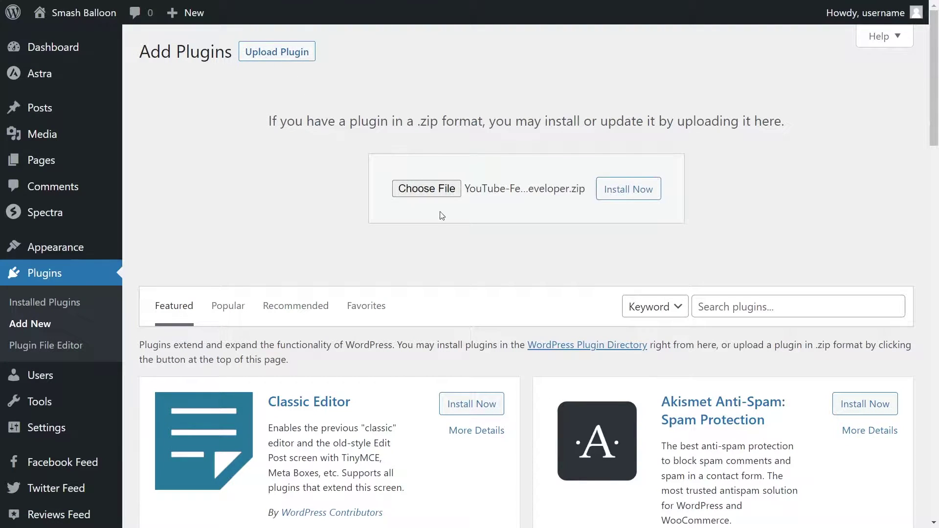
pyautogui.click(619, 192)
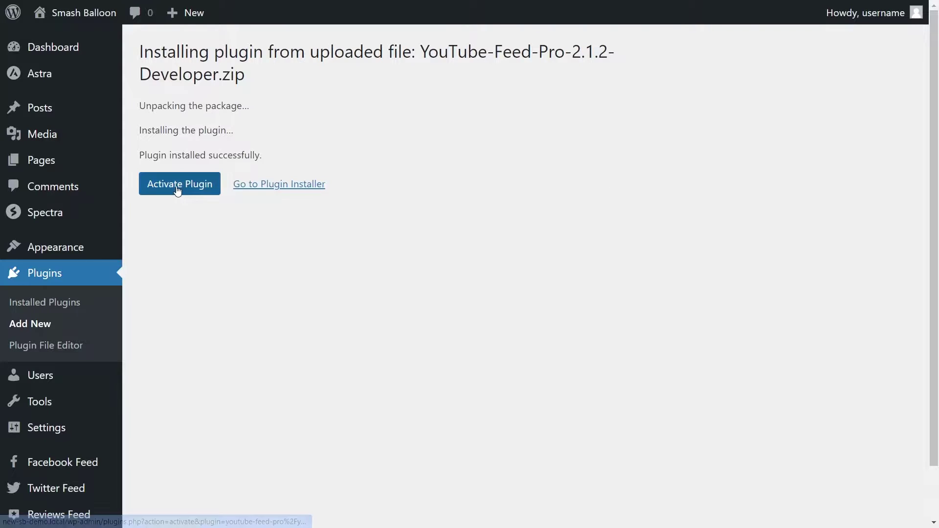
pyautogui.click(178, 188)
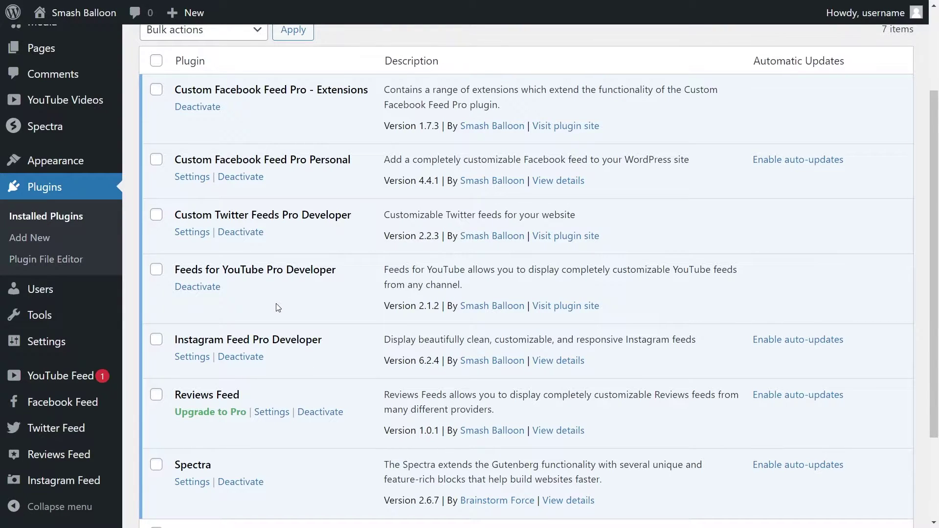
# - Paste and activate the license key in YouTube Feed Settings, then go to All Feeds
pyautogui.moveTo(91, 382)
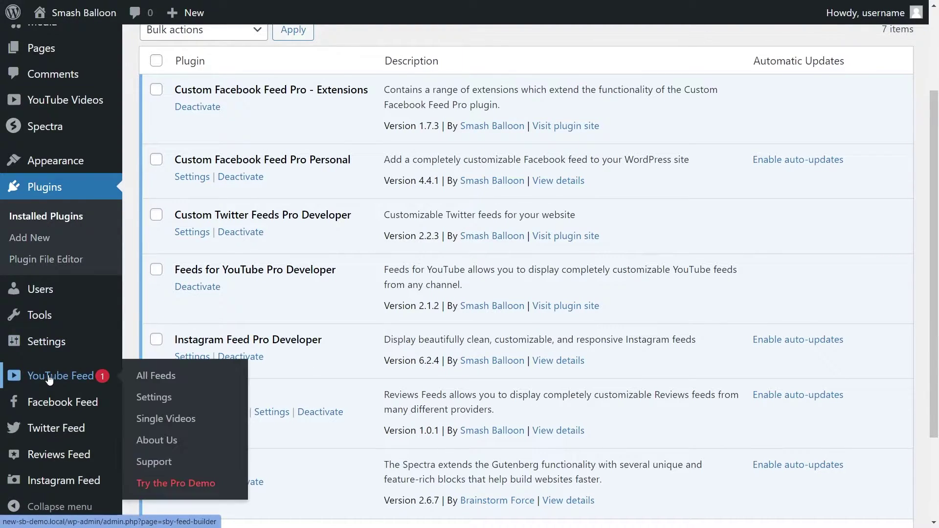
pyautogui.click(151, 397)
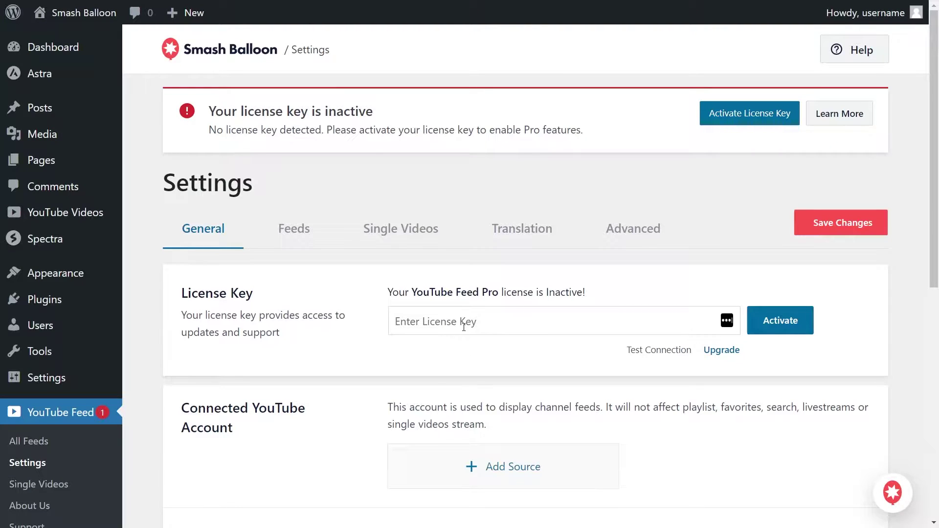
pyautogui.click(409, 322)
pyautogui.hotkey('ctrl', 'v')
pyautogui.click(755, 331)
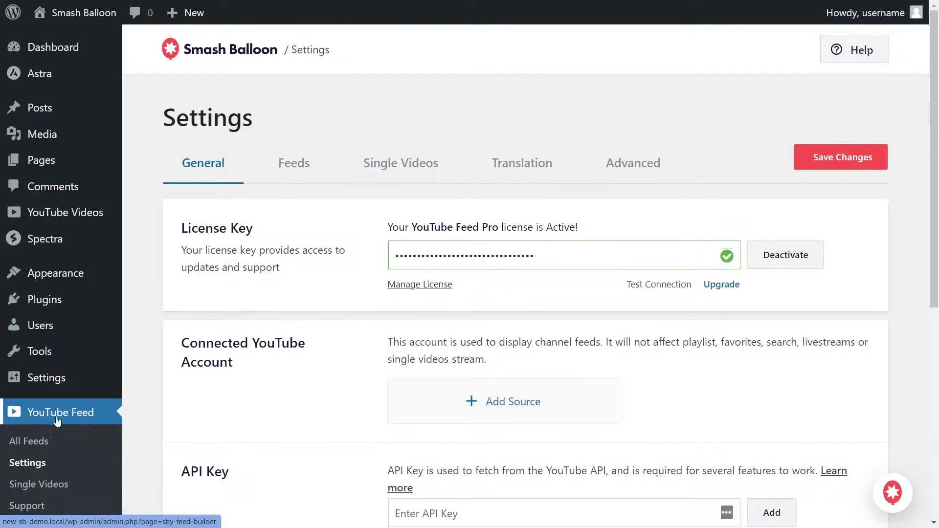
pyautogui.scroll(-1, 94, 421)
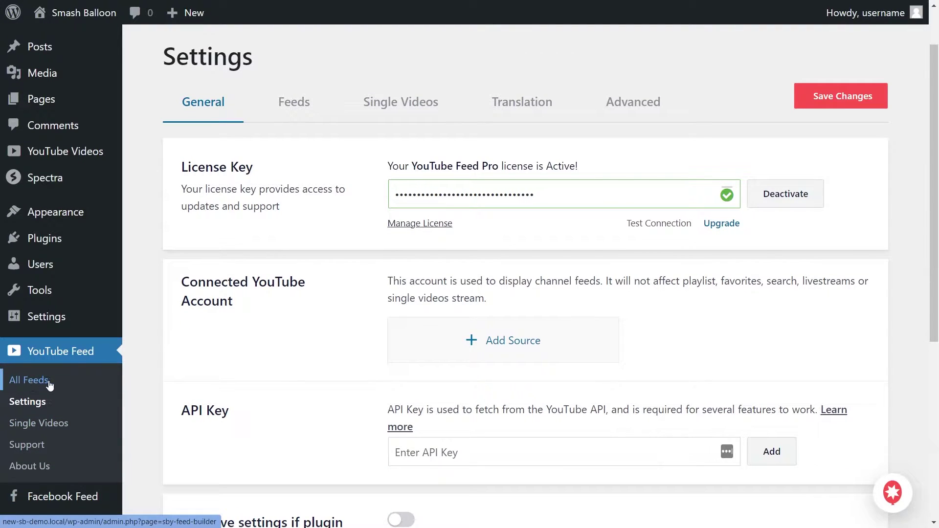
pyautogui.click(50, 386)
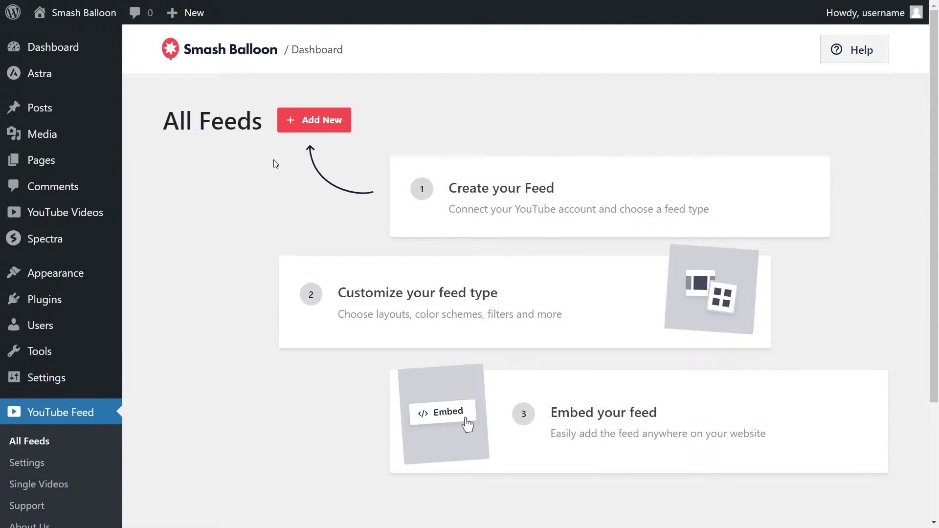
# - Start a new Channel feed and save the pasted YouTube API key
pyautogui.click(299, 131)
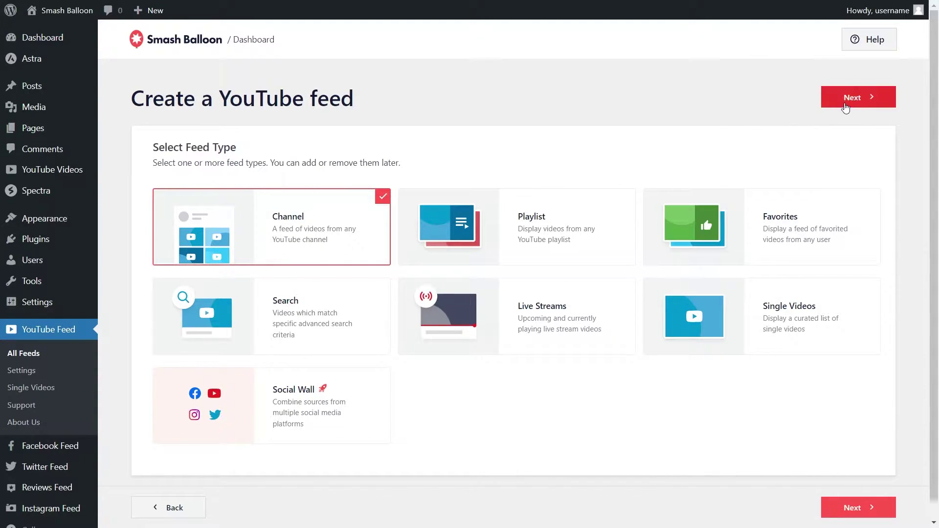
pyautogui.click(846, 106)
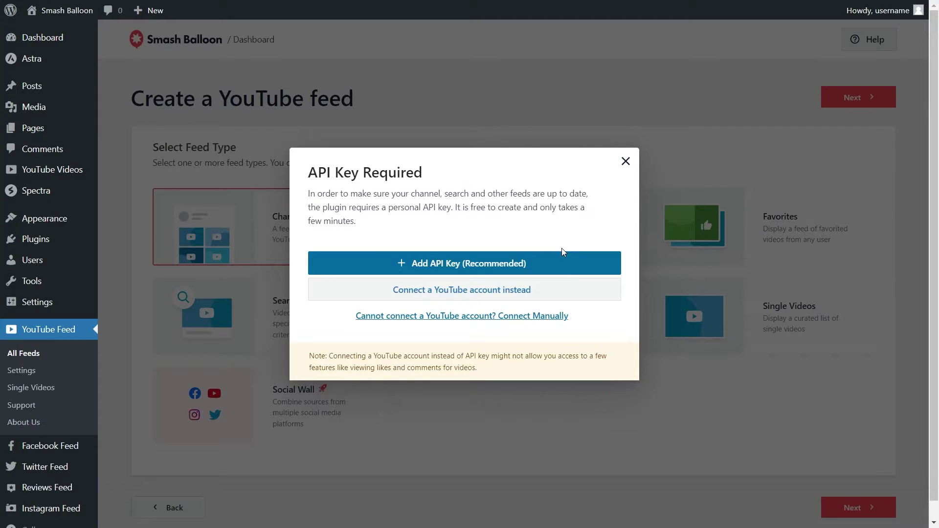
pyautogui.click(558, 263)
pyautogui.click(425, 289)
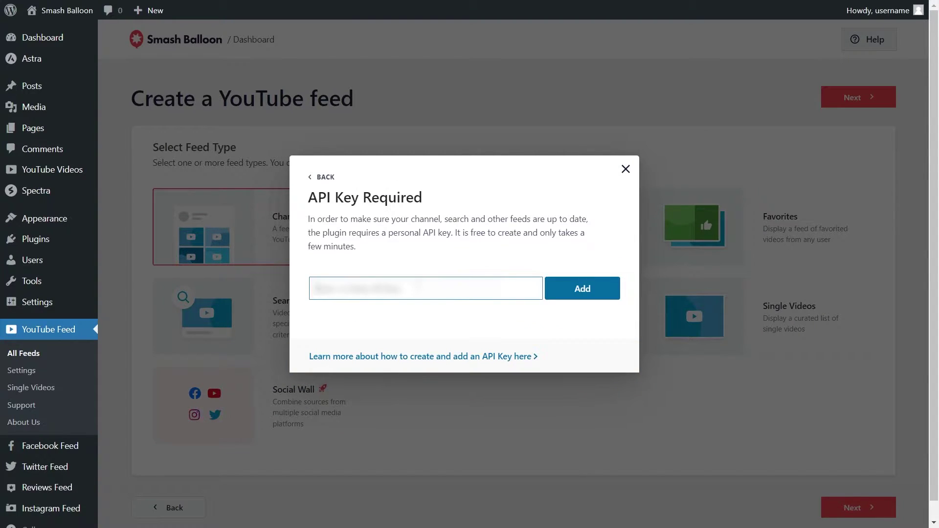
pyautogui.hotkey('ctrl', 'v')
pyautogui.click(571, 295)
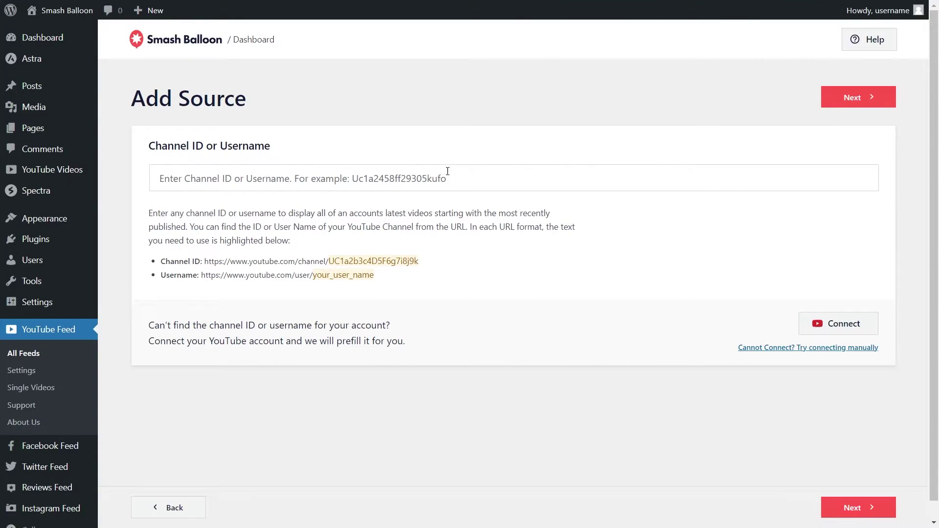
# - Enter the YouTube channel ID as the feed source and continue to templates
pyautogui.click(310, 184)
pyautogui.hotkey('ctrl', 'v')
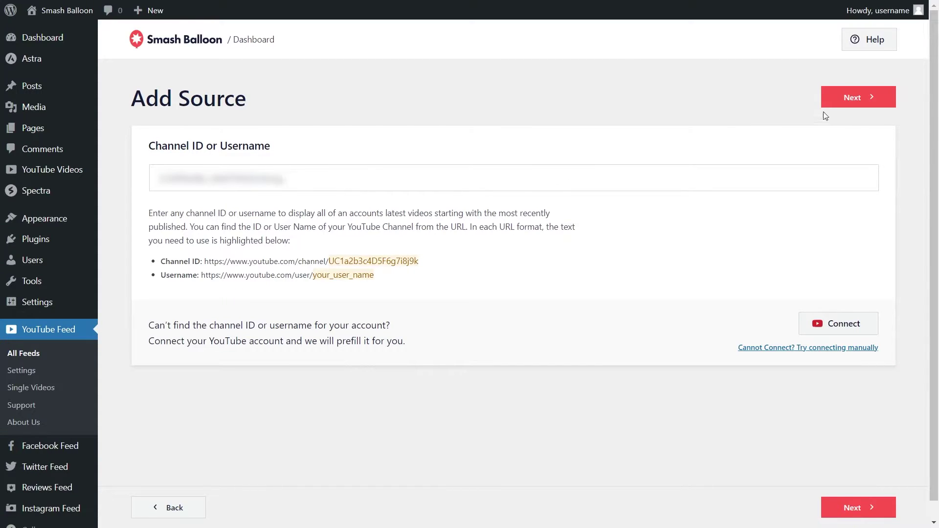
pyautogui.click(838, 101)
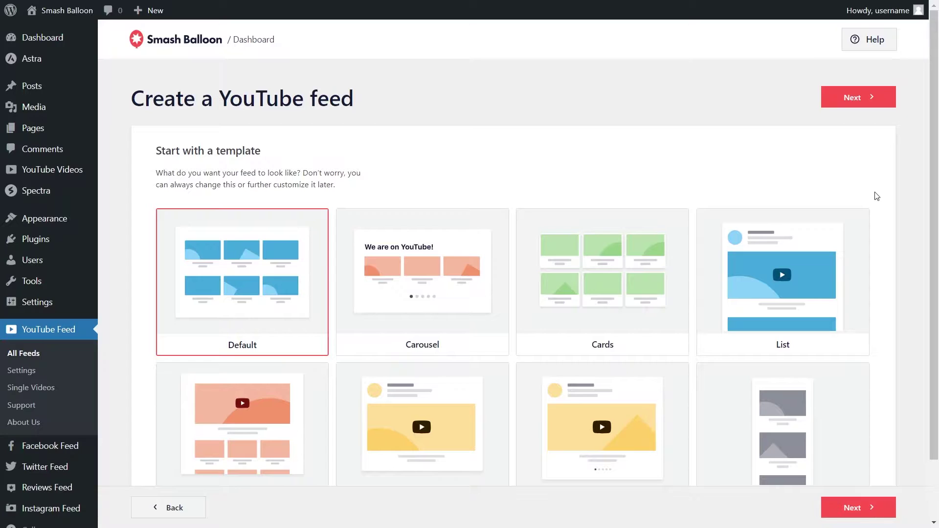
# - Choose the Carousel template to create the 'YouTube Feed - Channel' feed in the customizer
pyautogui.scroll(-1, 876, 222)
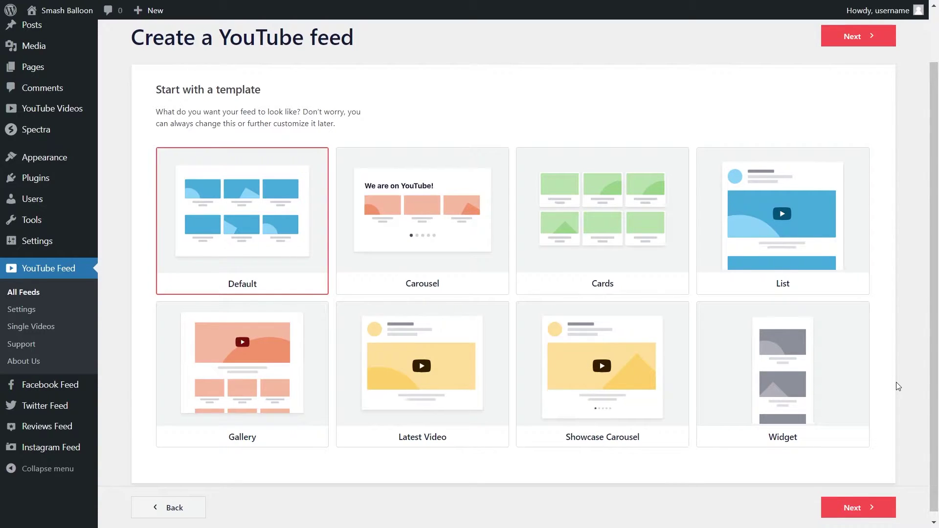
pyautogui.click(434, 267)
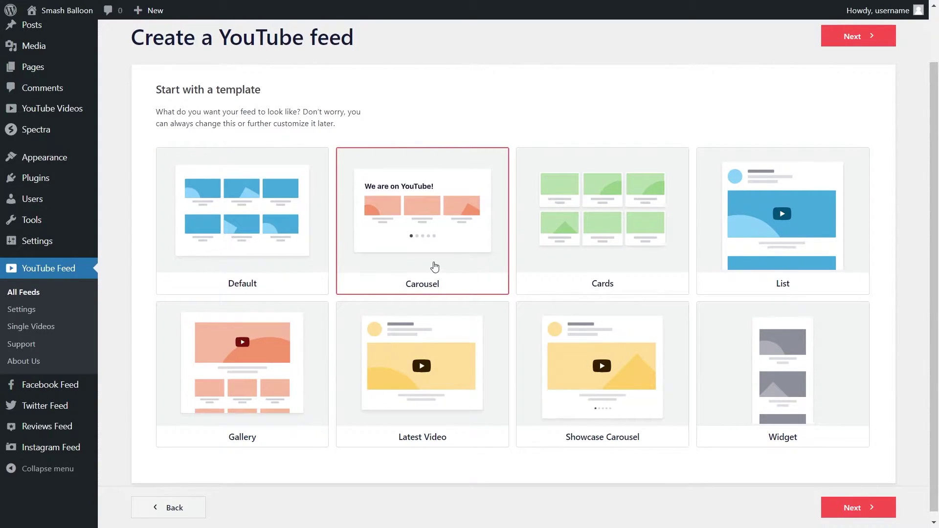
pyautogui.click(881, 46)
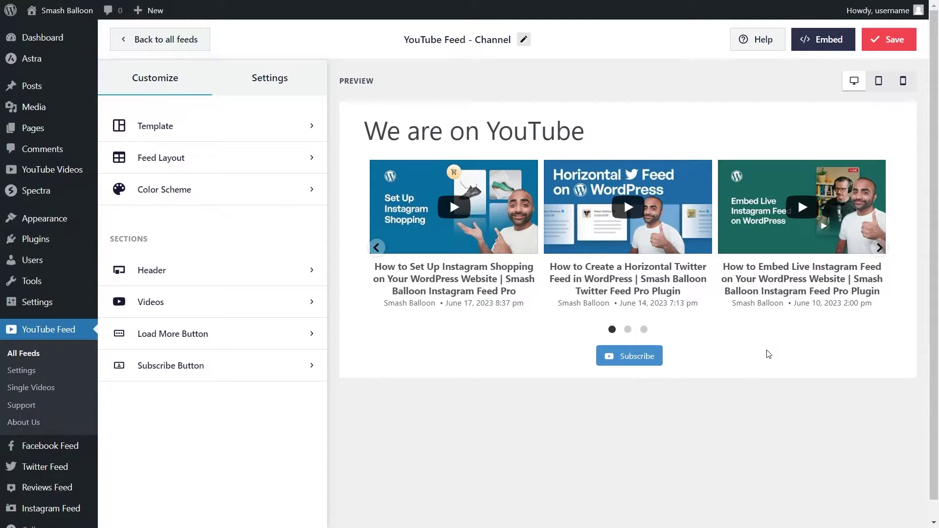
# - Preview the carousel's second and third pages, then open the Feed Layout settings
pyautogui.click(628, 330)
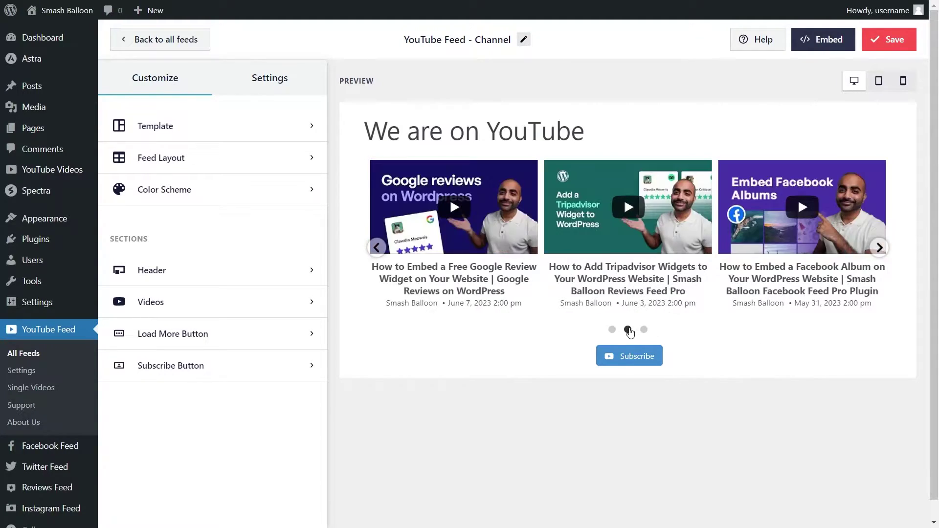
pyautogui.click(644, 330)
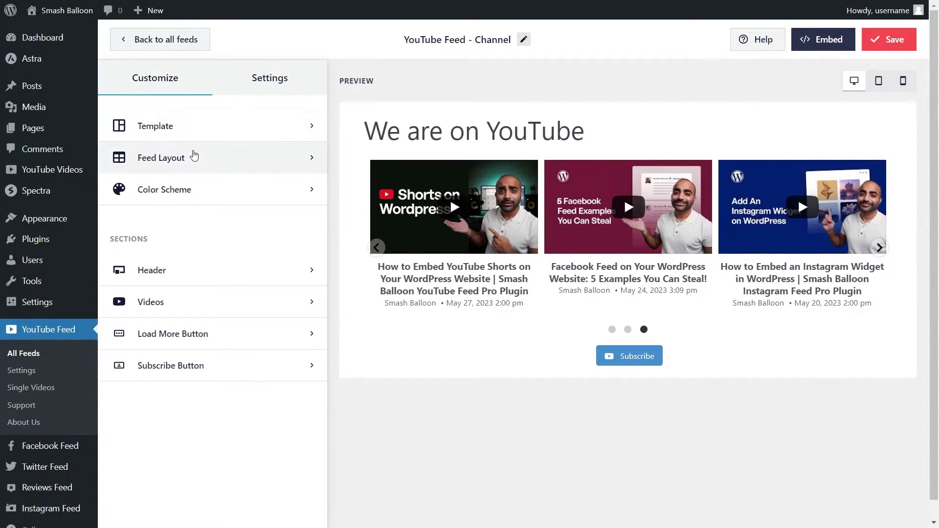
pyautogui.click(194, 154)
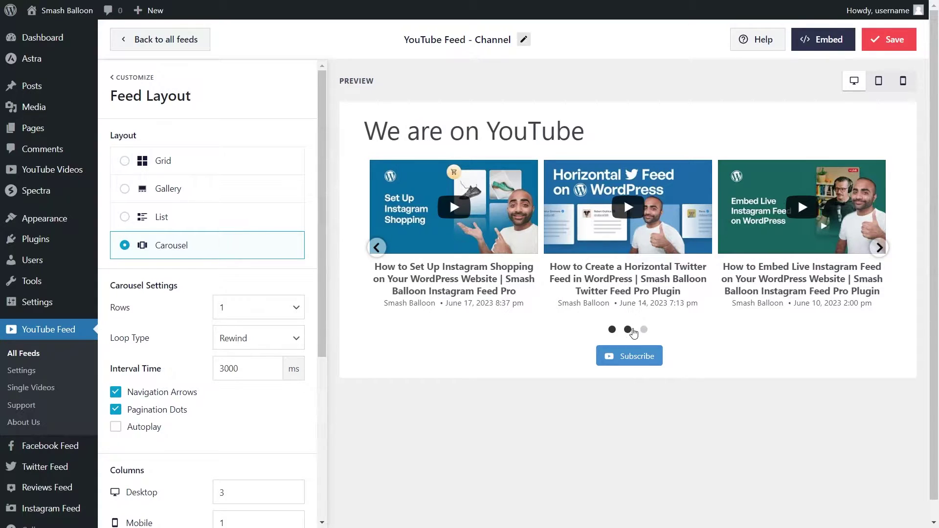
# - Try the Grid, Gallery and List layouts, then settle on Carousel with three videos per slide
pyautogui.click(643, 330)
pyautogui.click(643, 329)
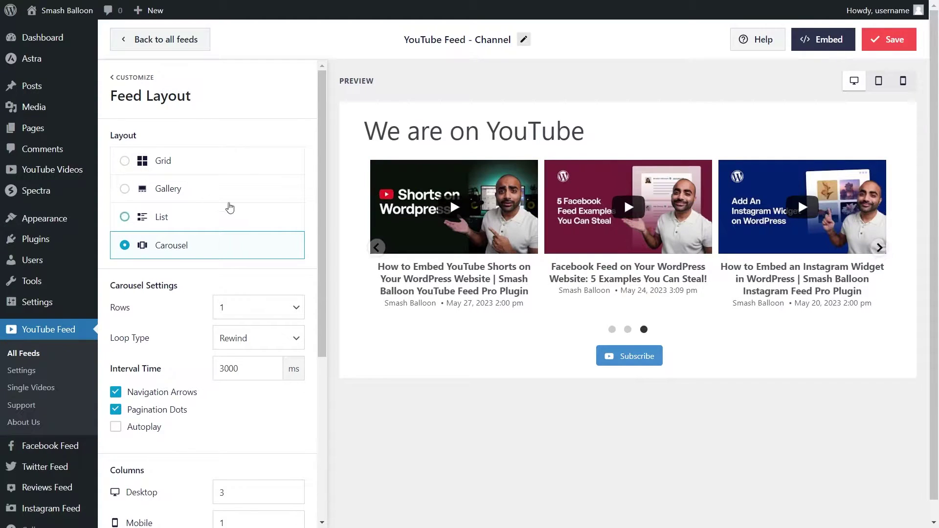
pyautogui.click(175, 169)
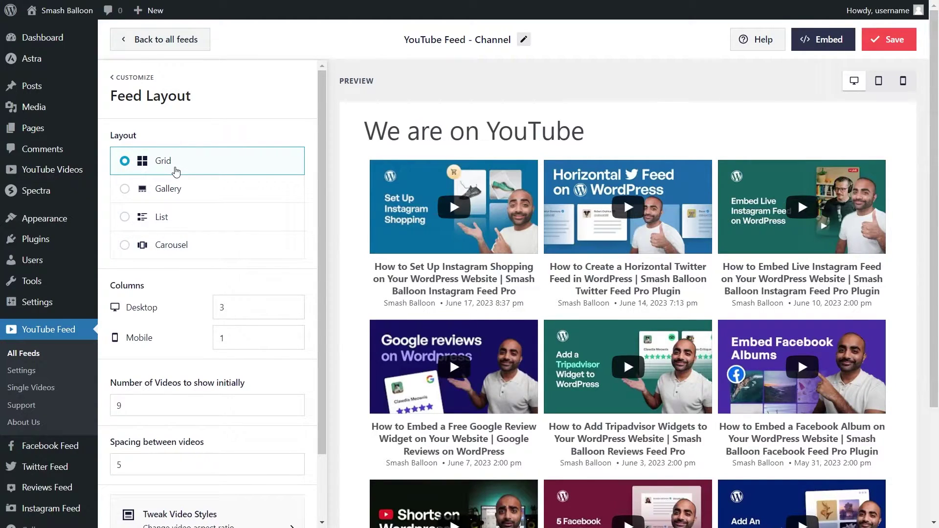
pyautogui.scroll(-3, 916, 295)
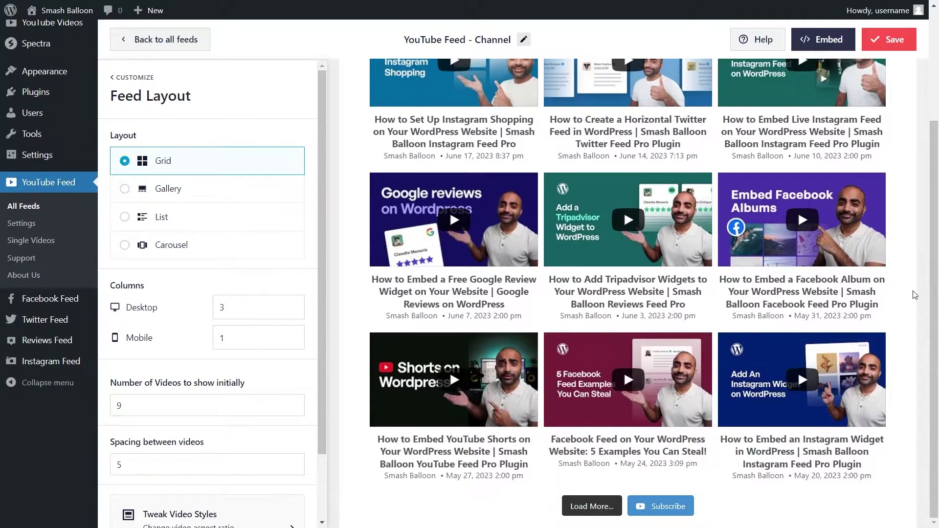
pyautogui.click(247, 198)
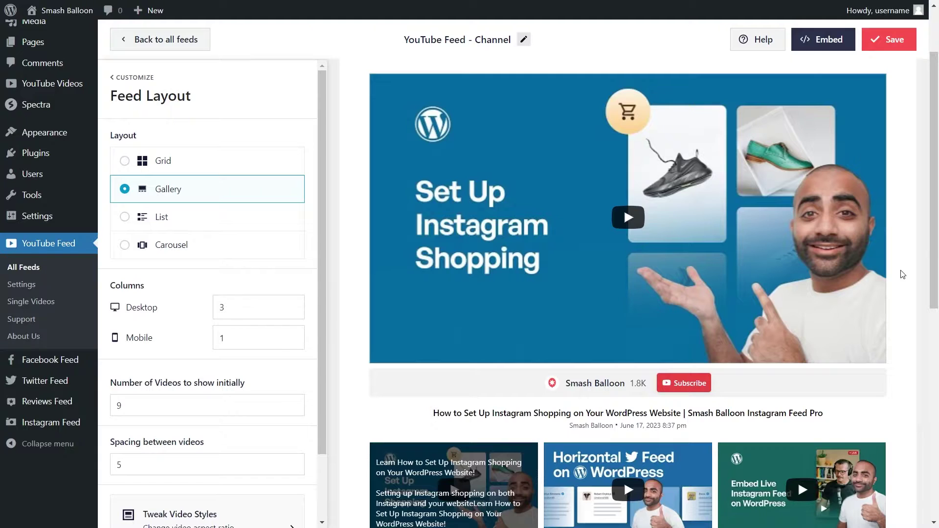
pyautogui.scroll(-4, 900, 294)
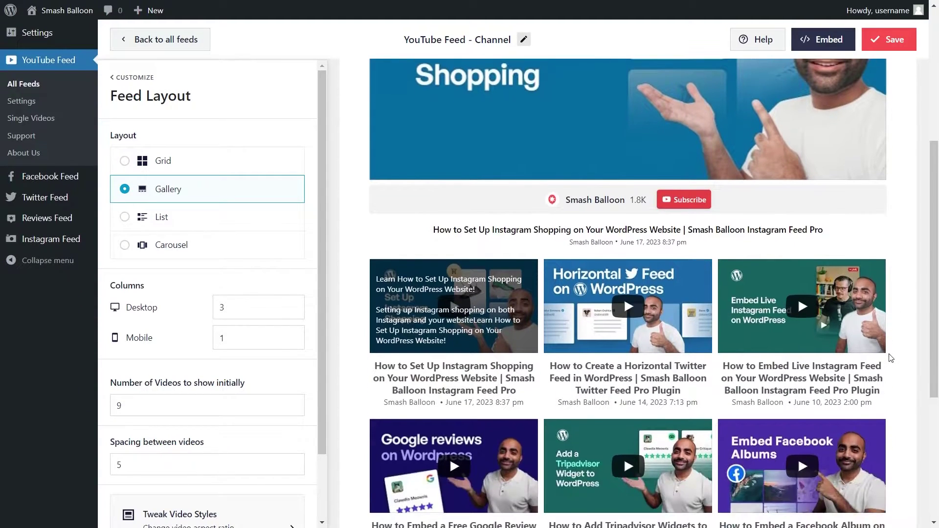
pyautogui.click(250, 218)
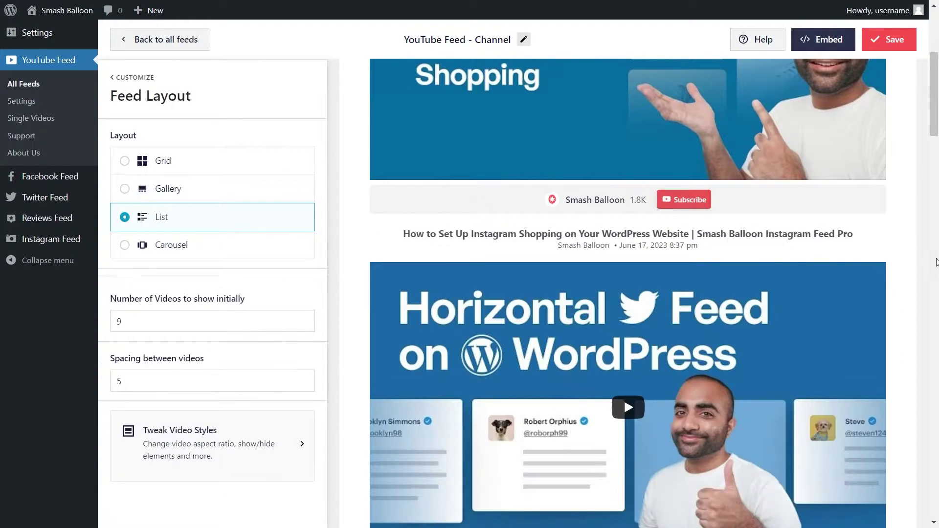
pyautogui.scroll(-10, 908, 244)
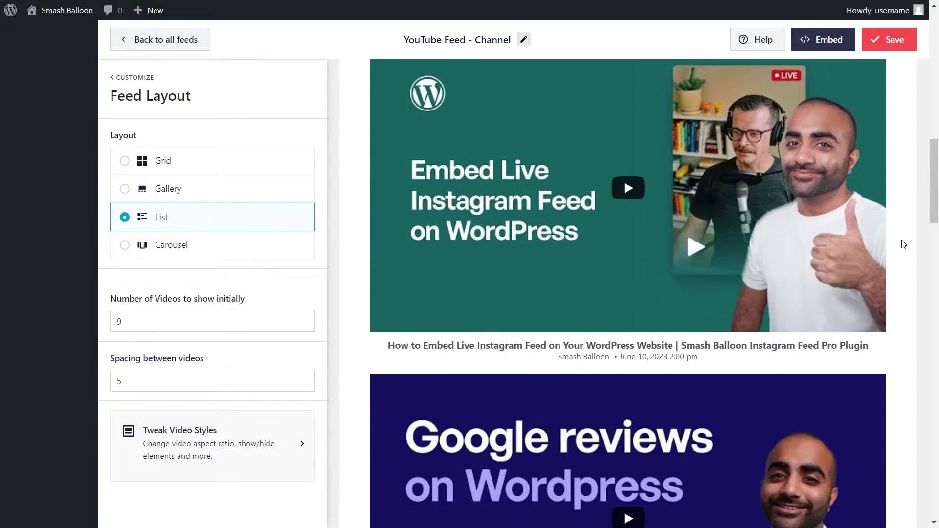
pyautogui.click(230, 246)
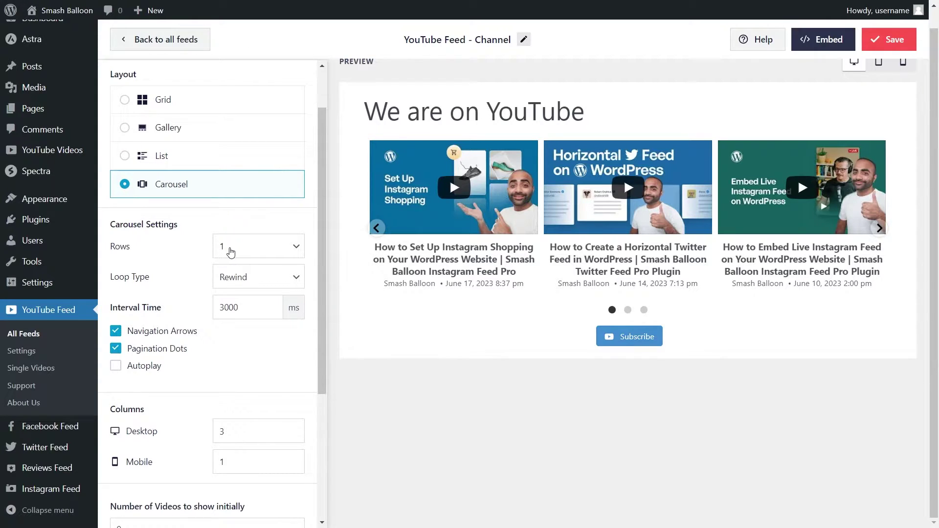
pyautogui.click(297, 249)
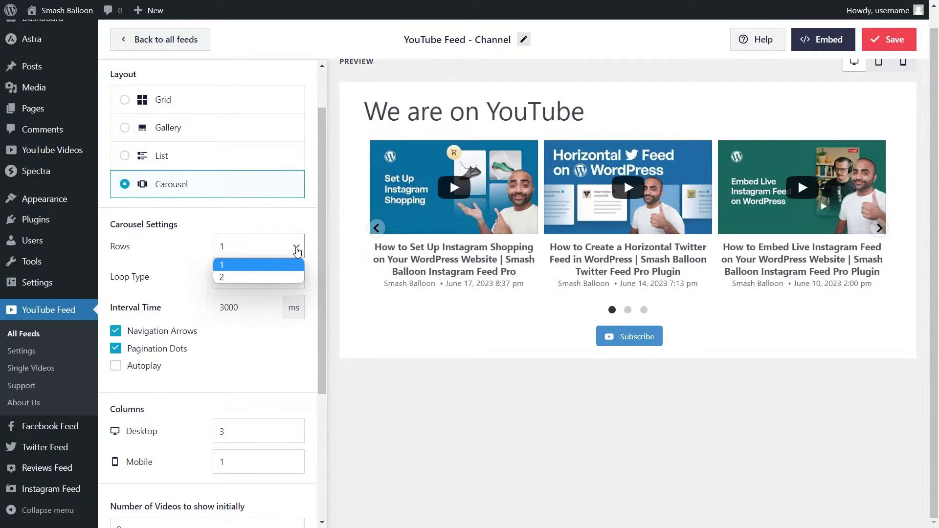
pyautogui.click(274, 278)
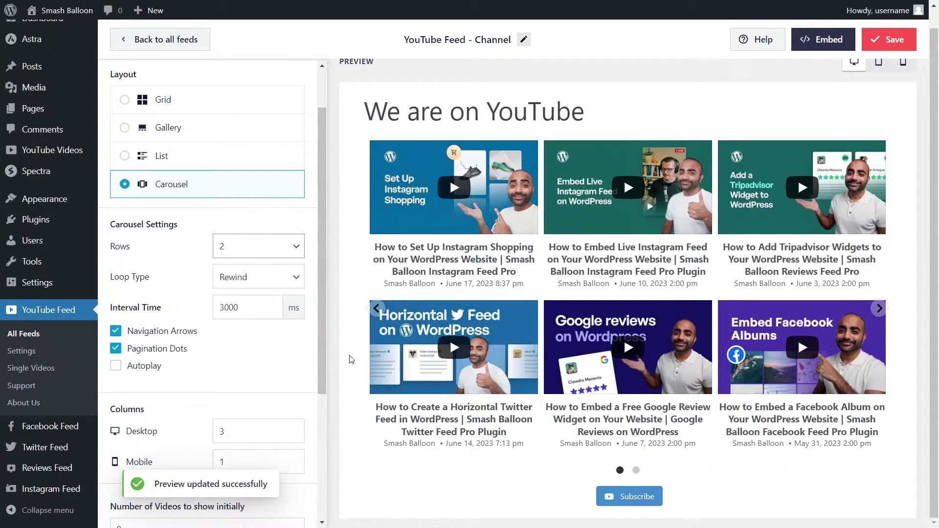
pyautogui.click(288, 248)
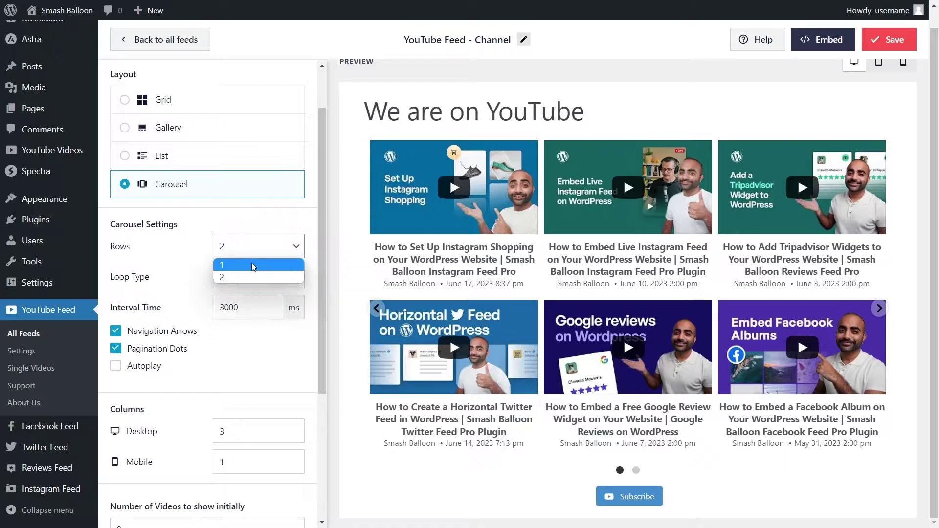
pyautogui.click(256, 267)
pyautogui.scroll(-2, 193, 254)
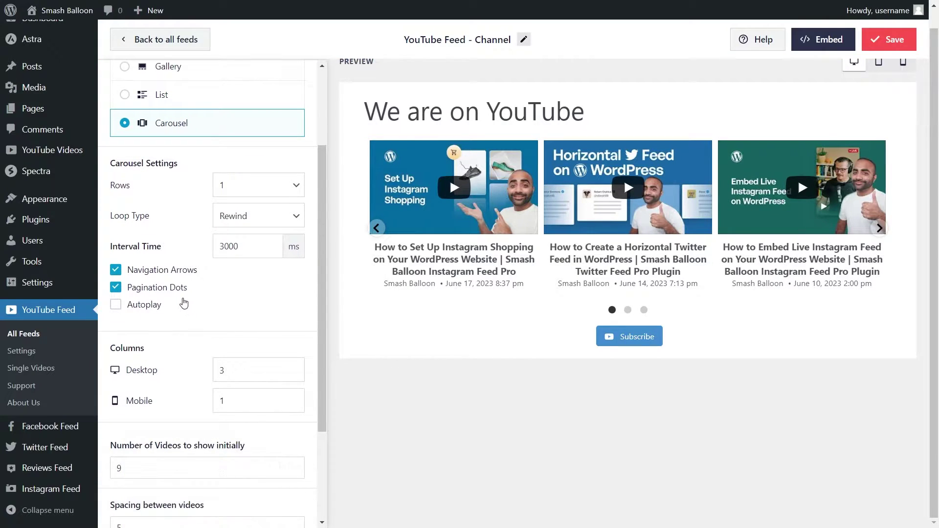
pyautogui.click(376, 229)
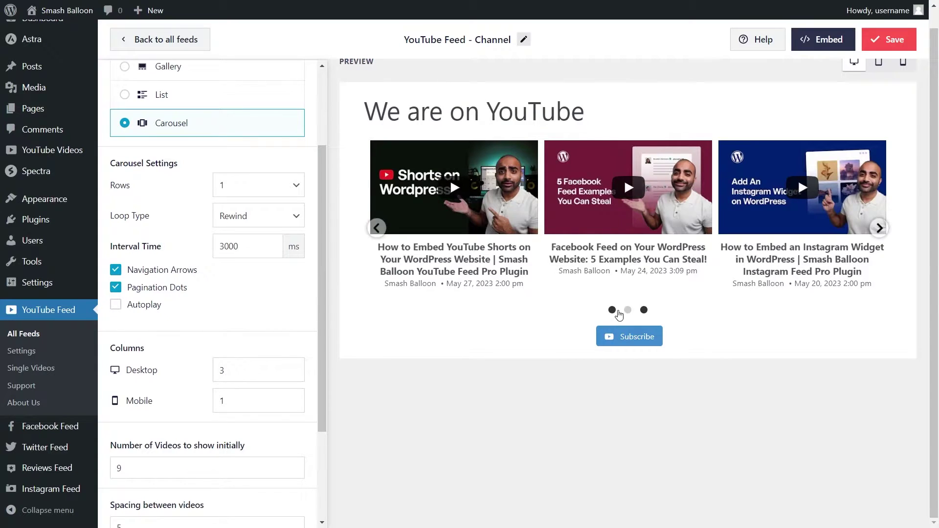
pyautogui.click(615, 311)
pyautogui.click(627, 311)
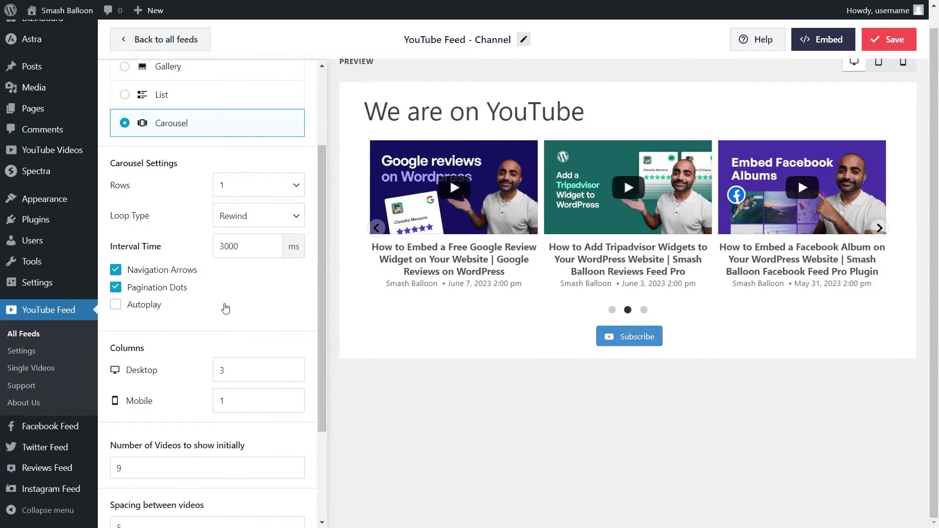
pyautogui.click(128, 308)
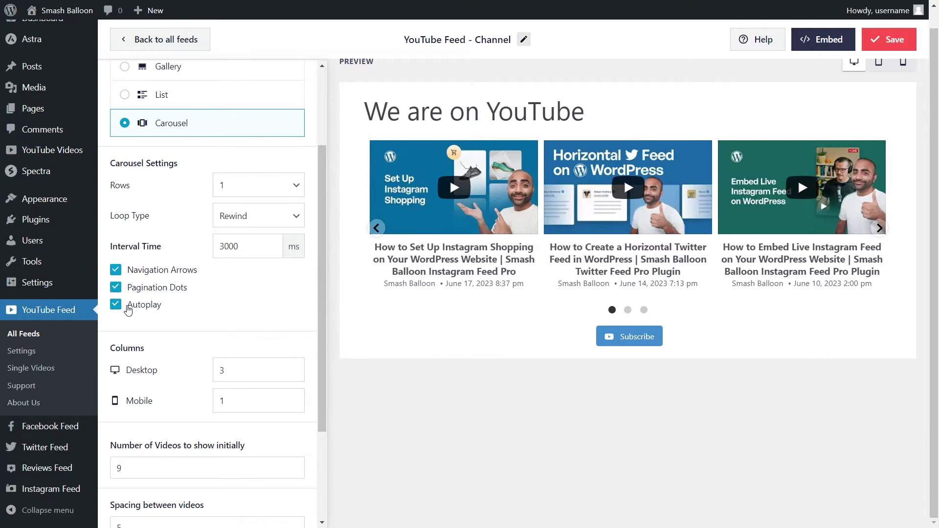
pyautogui.click(128, 310)
pyautogui.scroll(-3, 129, 309)
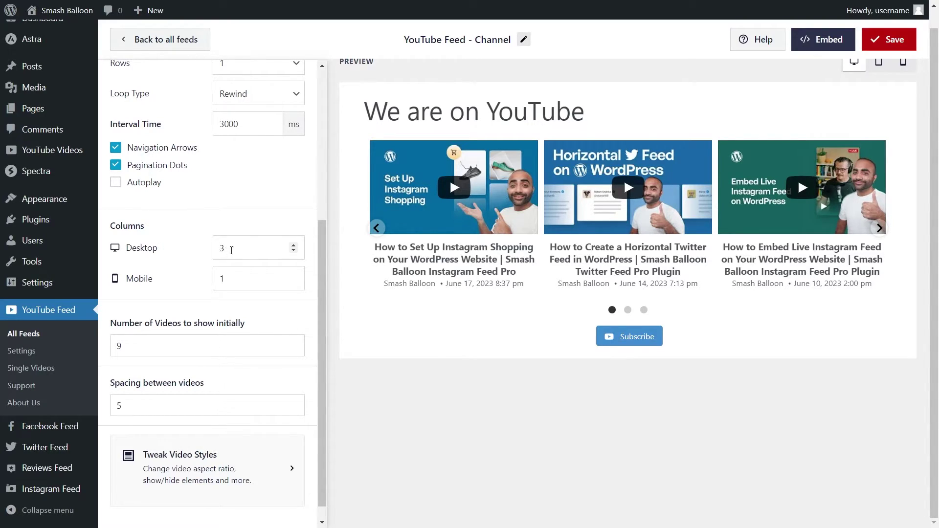
# - Try 2 desktop columns, revert to 3 columns, and save the carousel feed
pyautogui.doubleClick(226, 251)
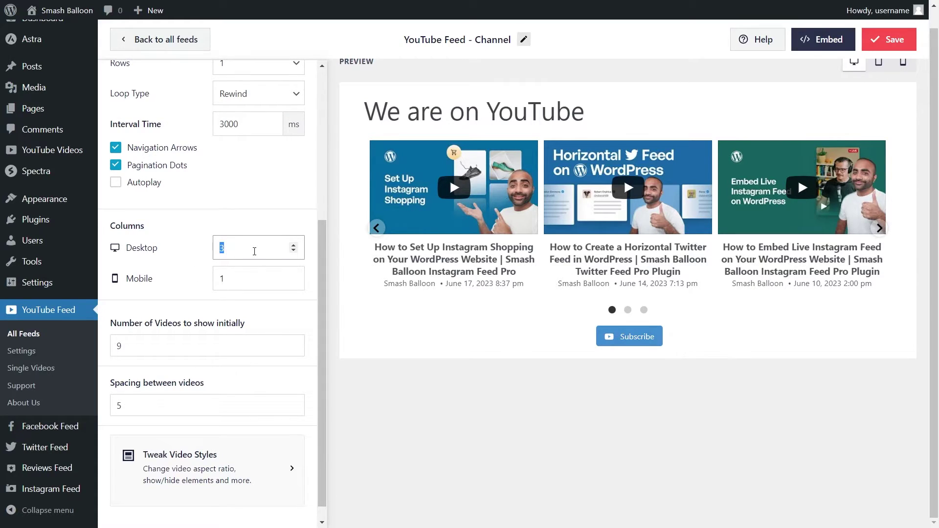
pyautogui.write('2')
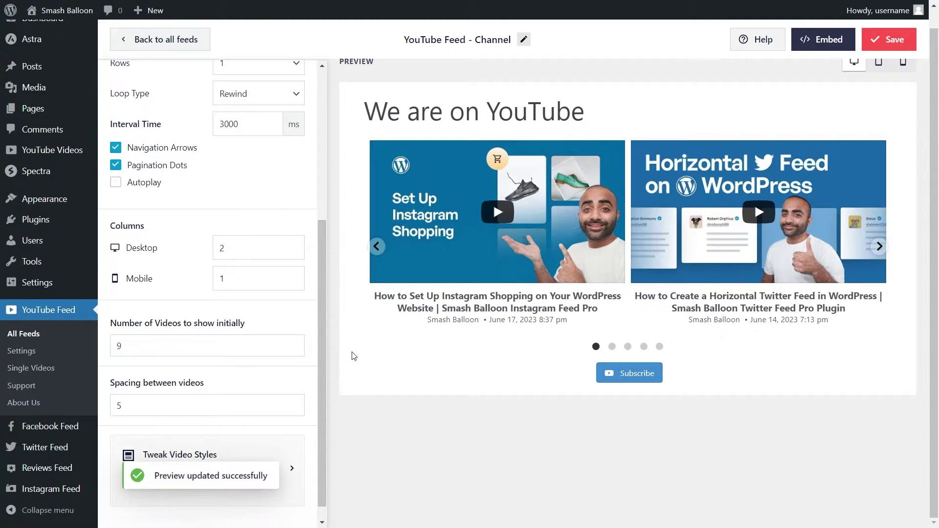
pyautogui.moveTo(229, 248); pyautogui.dragTo(204, 249)
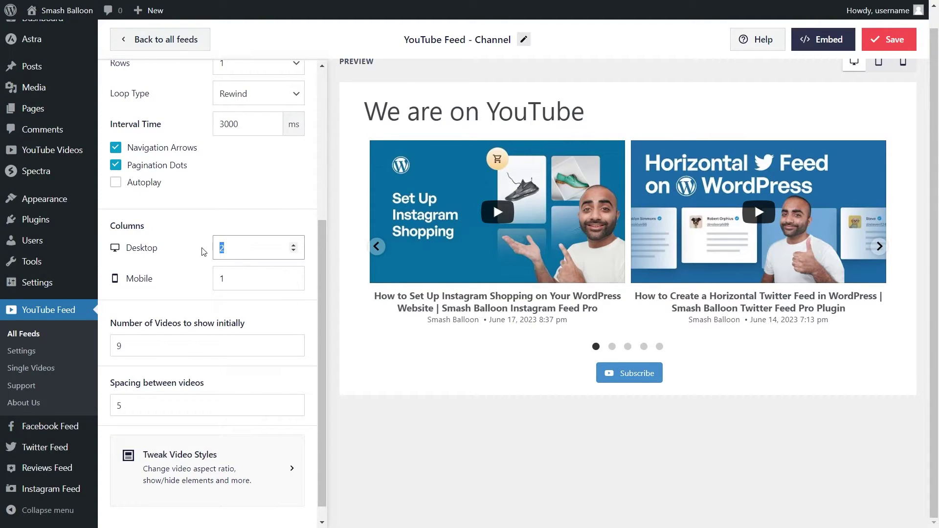
pyautogui.write('3')
pyautogui.click(231, 232)
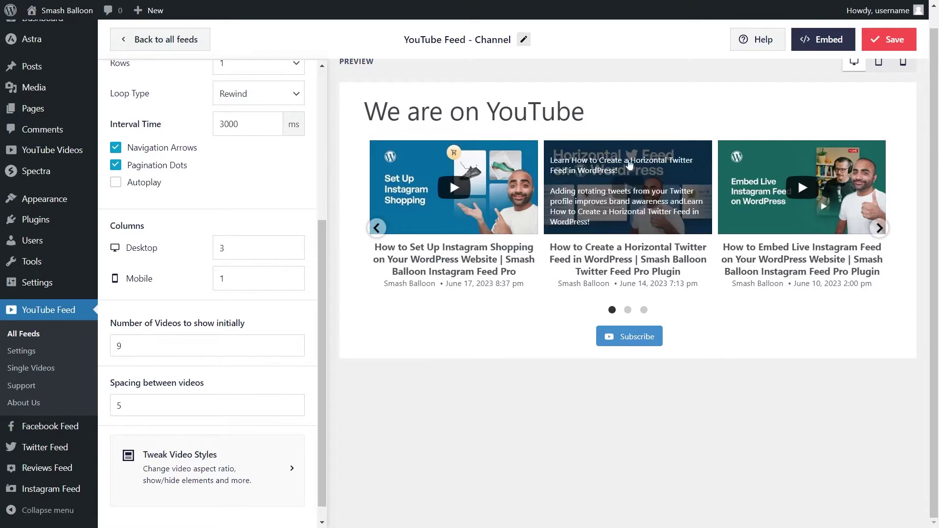
pyautogui.click(885, 43)
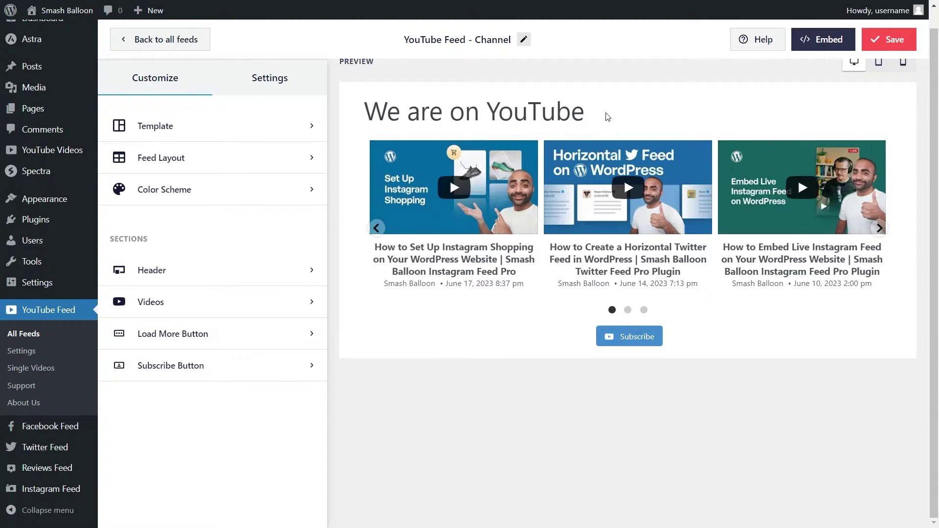
# - Set the header text to 'Find us on YouTube' in Standard style, keep it enabled, and save
pyautogui.click(201, 272)
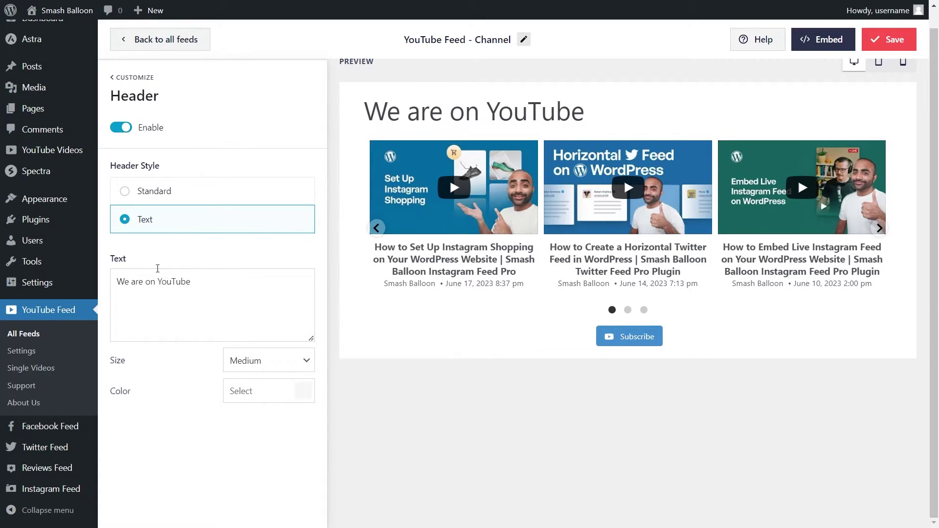
pyautogui.click(158, 270)
pyautogui.hotkey('ctrl', 'a')
pyautogui.write('Find us on YouTube')
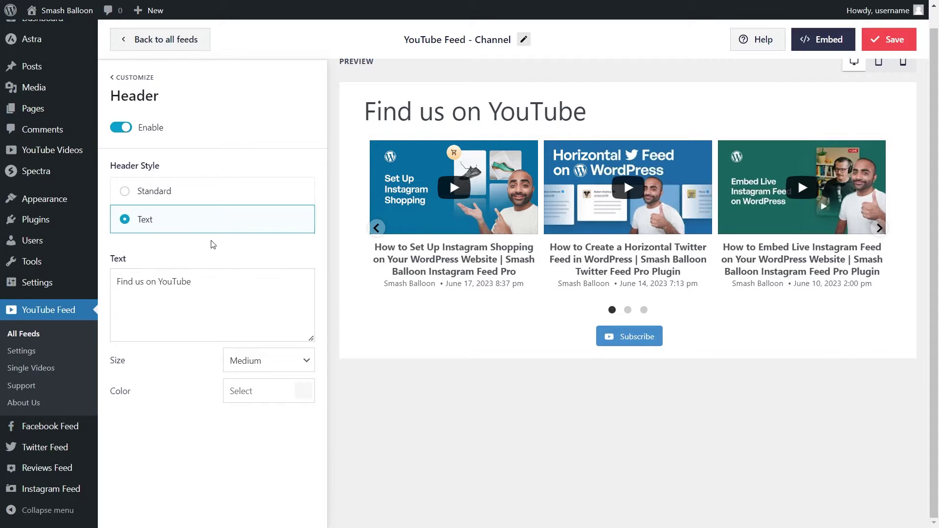
pyautogui.click(186, 198)
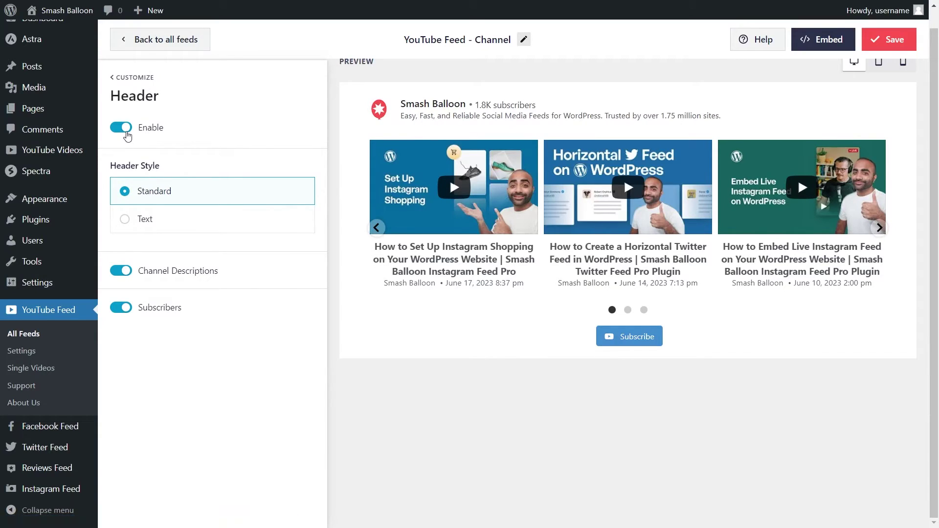
pyautogui.click(121, 128)
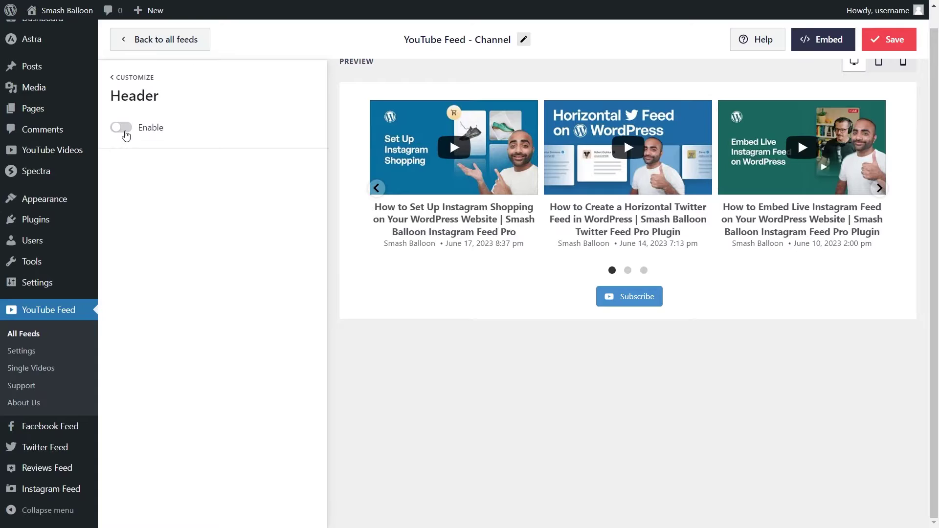
pyautogui.click(125, 132)
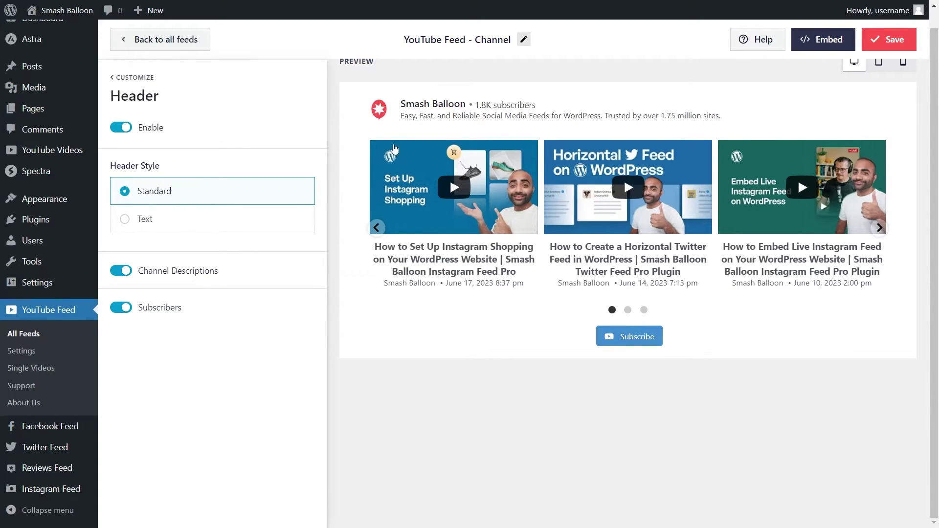
pyautogui.click(876, 43)
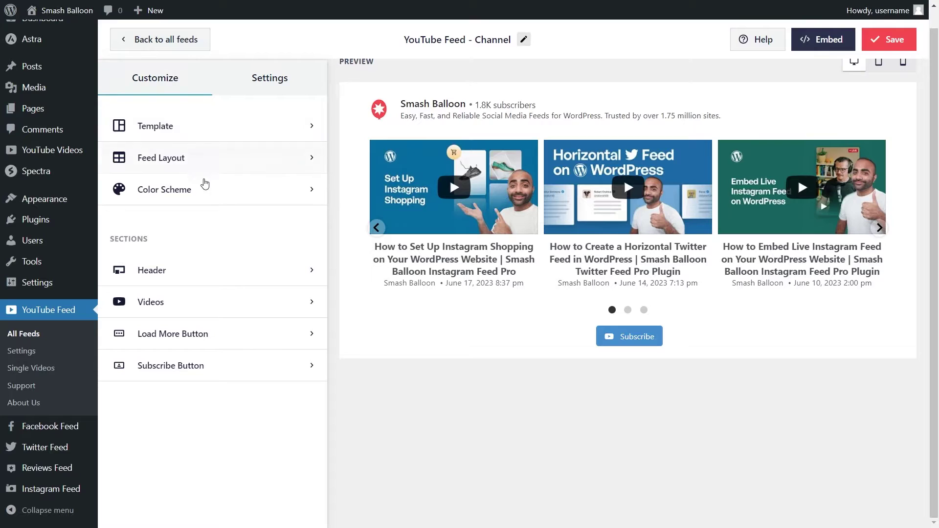
pyautogui.click(202, 187)
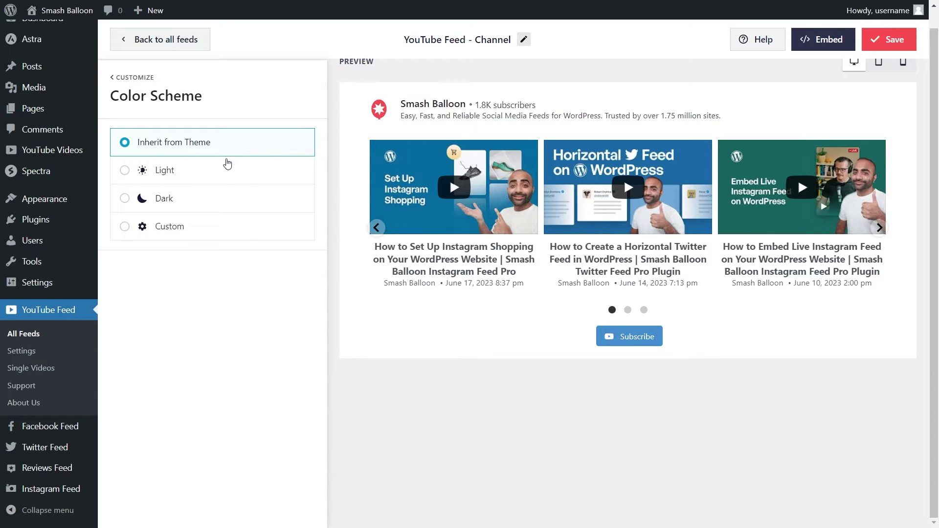
pyautogui.click(208, 177)
pyautogui.click(205, 199)
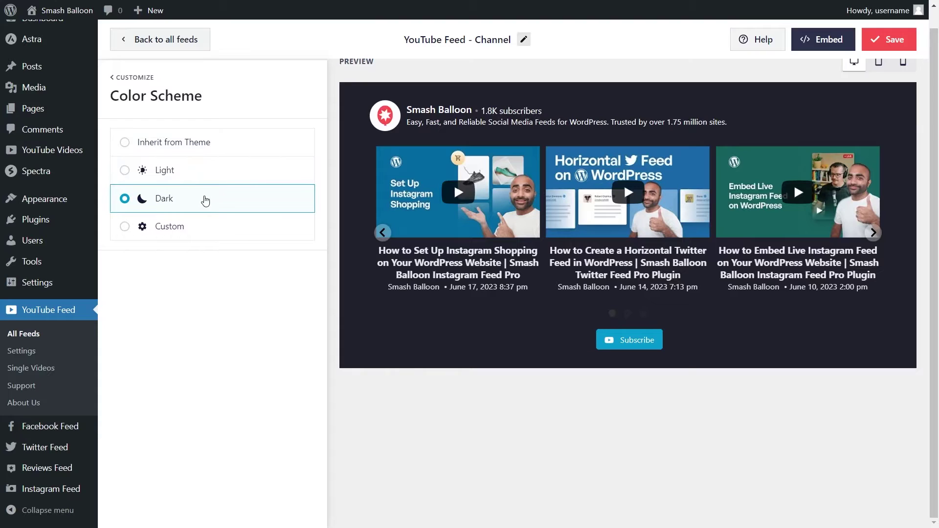
pyautogui.click(210, 226)
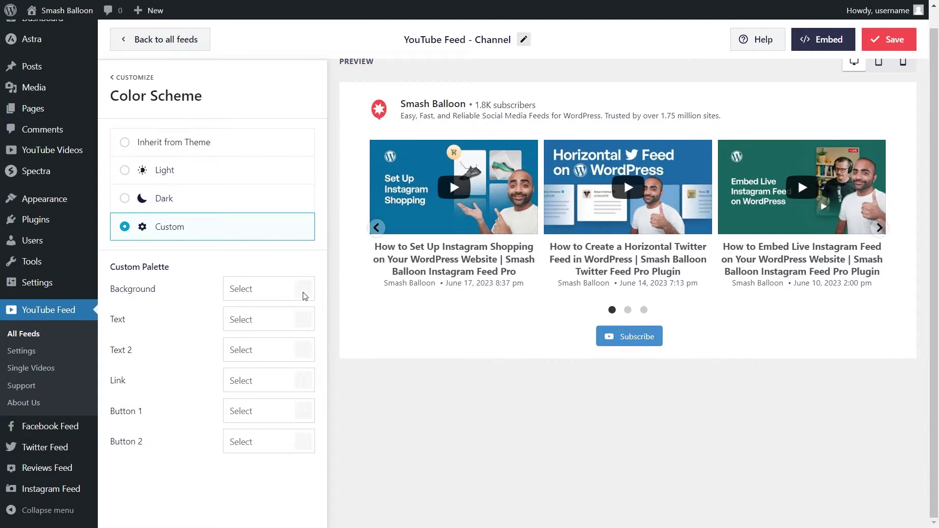
pyautogui.click(304, 296)
pyautogui.click(223, 460)
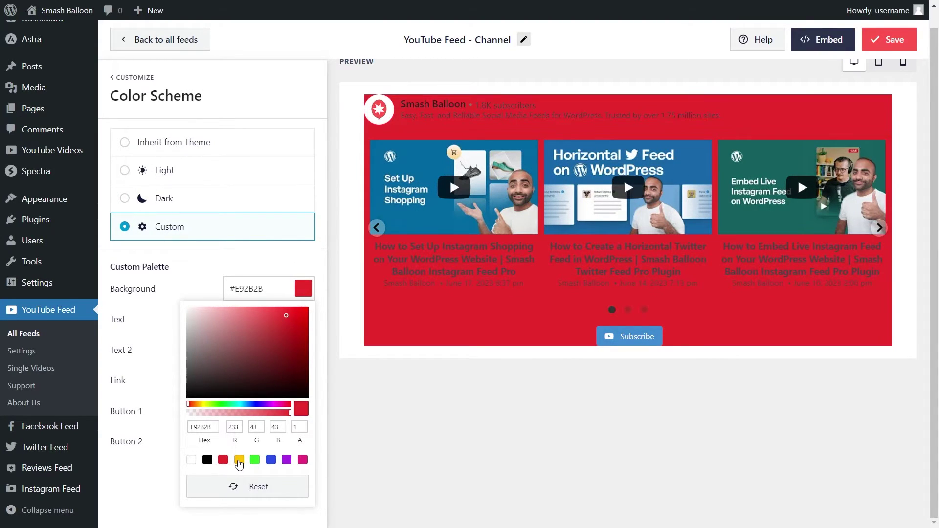
pyautogui.click(239, 461)
pyautogui.click(254, 461)
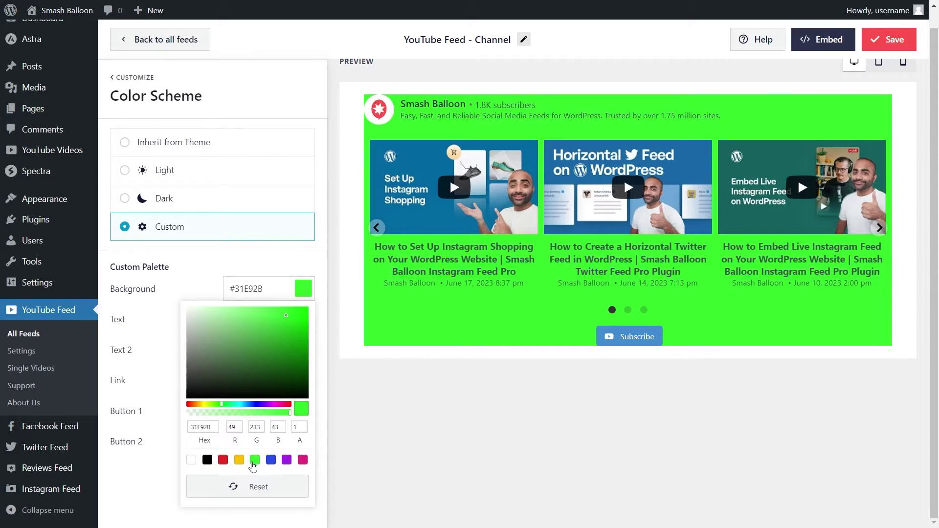
pyautogui.click(169, 146)
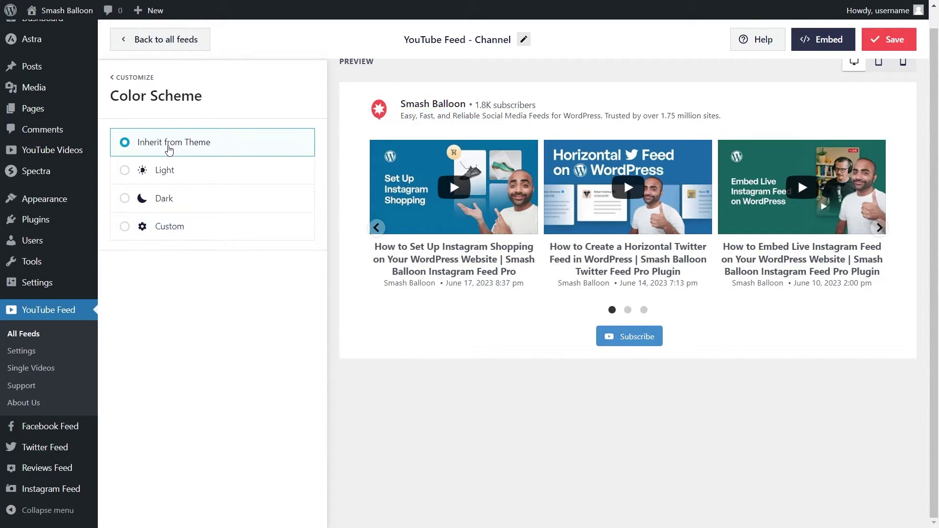
pyautogui.click(889, 39)
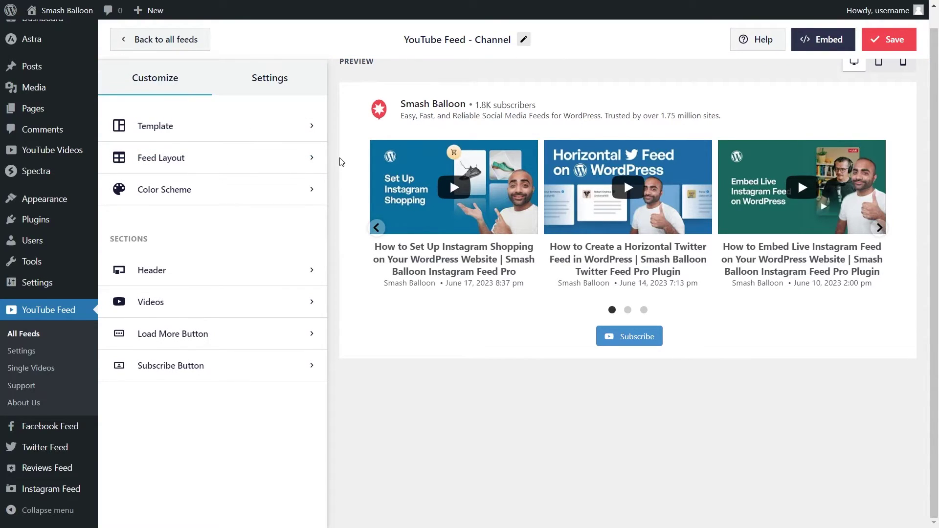
pyautogui.click(273, 93)
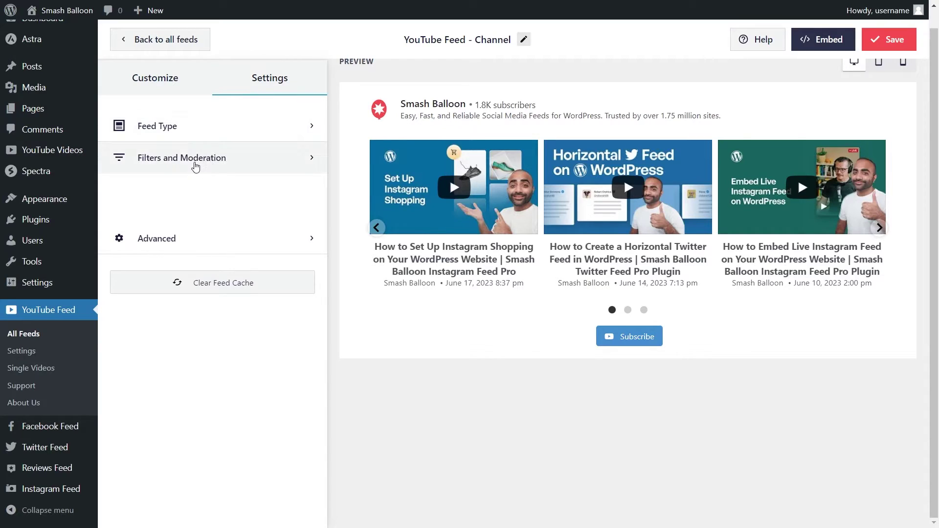
pyautogui.click(196, 166)
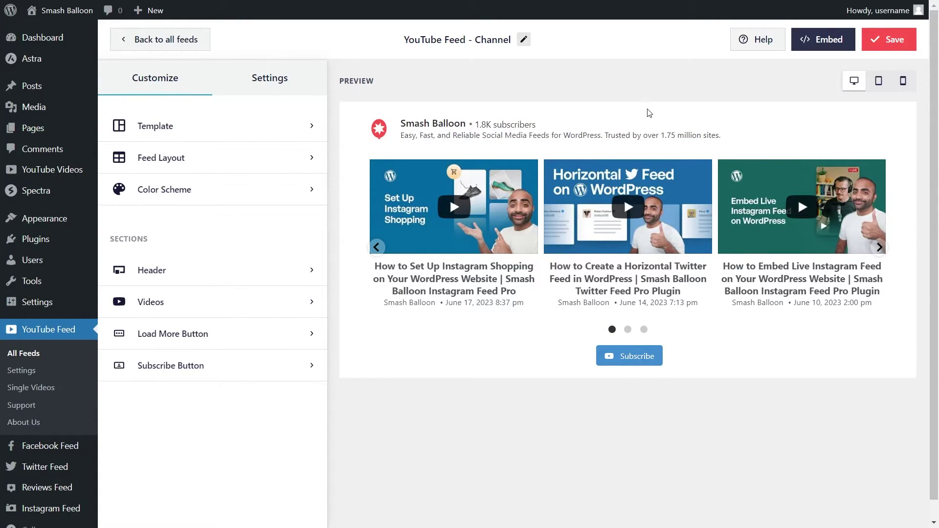
# - Copy the [youtube-feed feed=1] shortcode and add the feed to the YouTube page
pyautogui.click(843, 39)
pyautogui.click(709, 227)
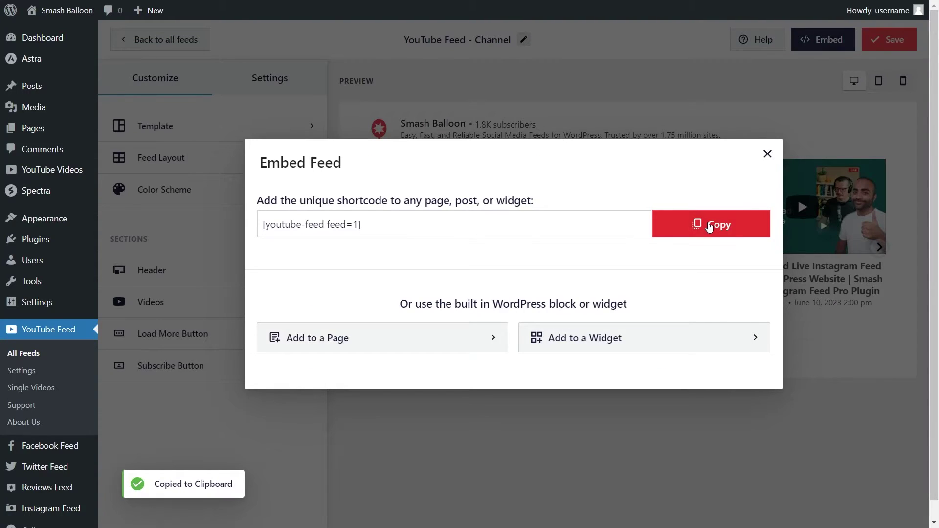
pyautogui.click(404, 347)
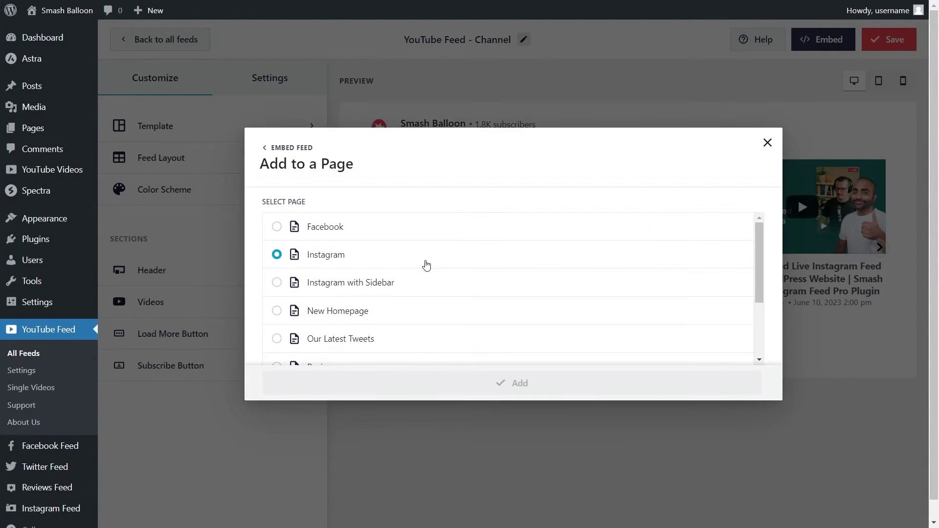
pyautogui.scroll(-3, 426, 267)
pyautogui.click(347, 325)
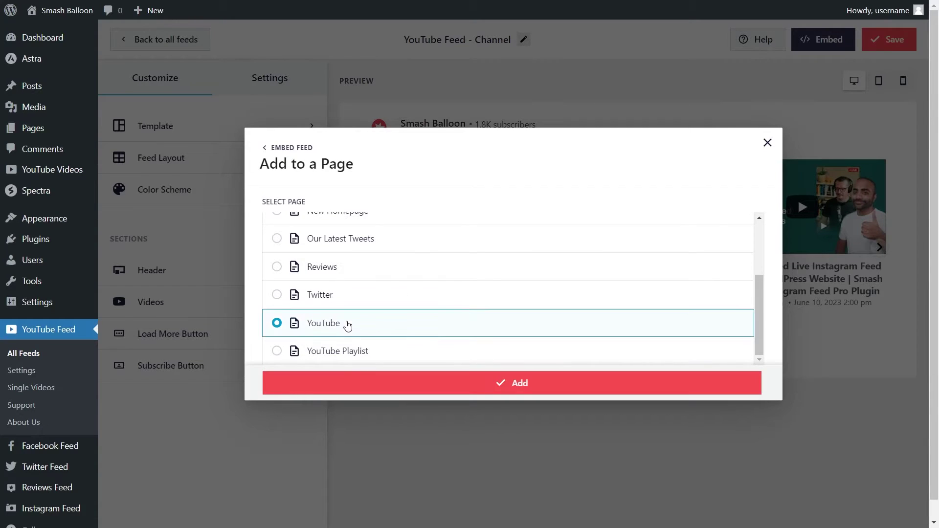
pyautogui.click(455, 383)
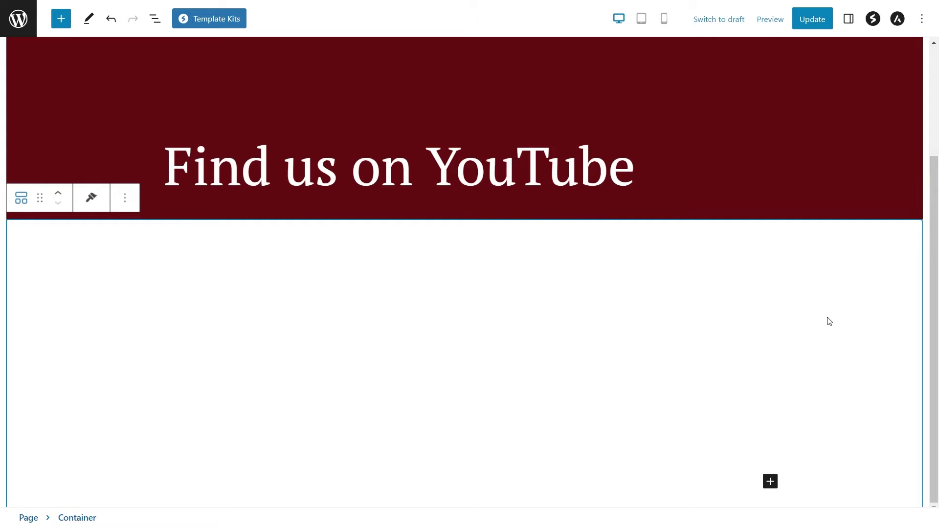
# - Add a shortcode block with the pasted feed shortcode inside the empty container
pyautogui.click(771, 481)
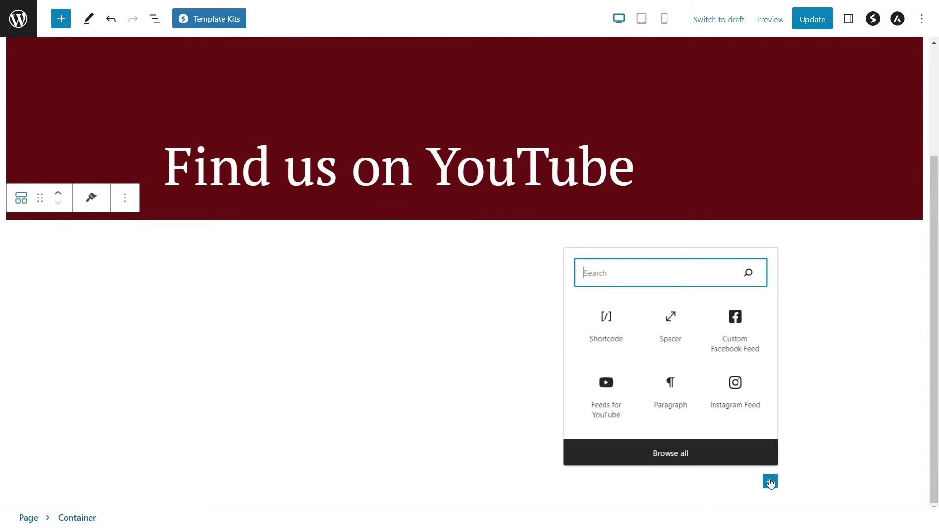
pyautogui.click(611, 329)
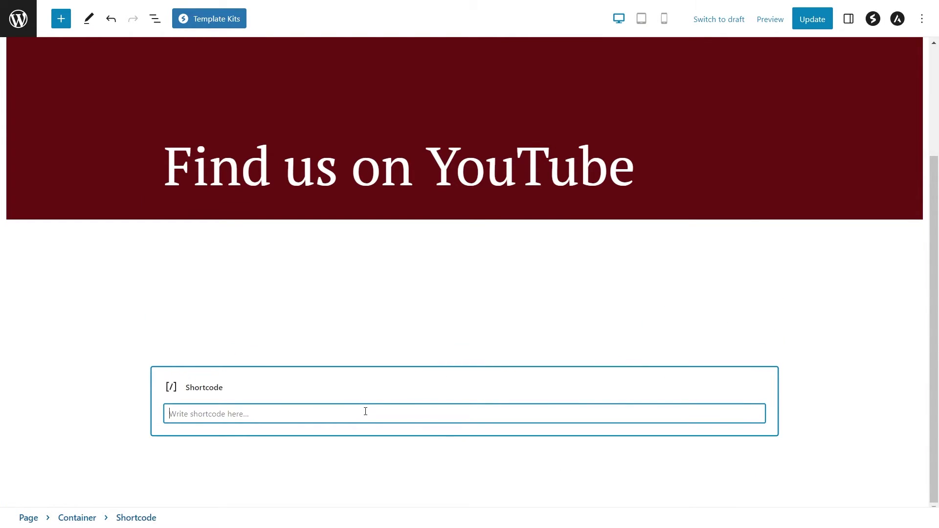
pyautogui.hotkey('ctrl', 'v')
pyautogui.click(805, 400)
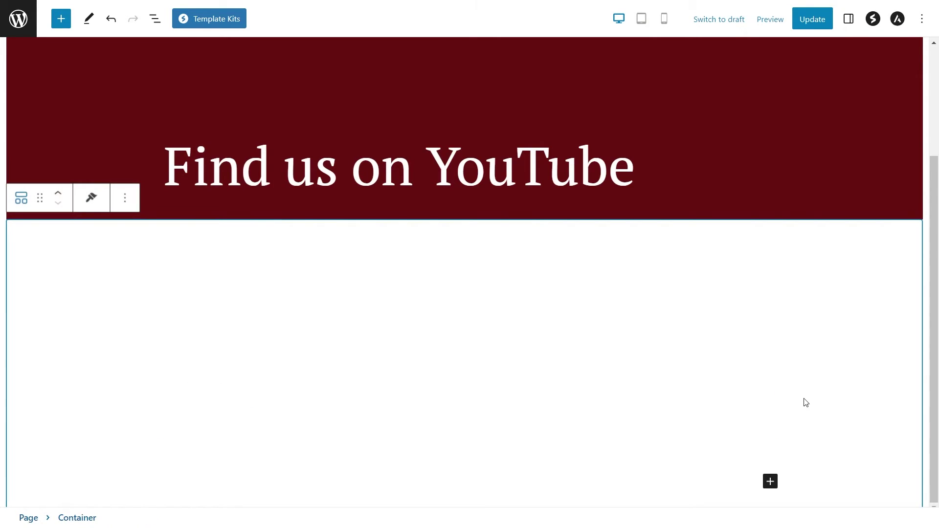
# - Insert a Feeds for YouTube block in the container and update the page
pyautogui.click(771, 481)
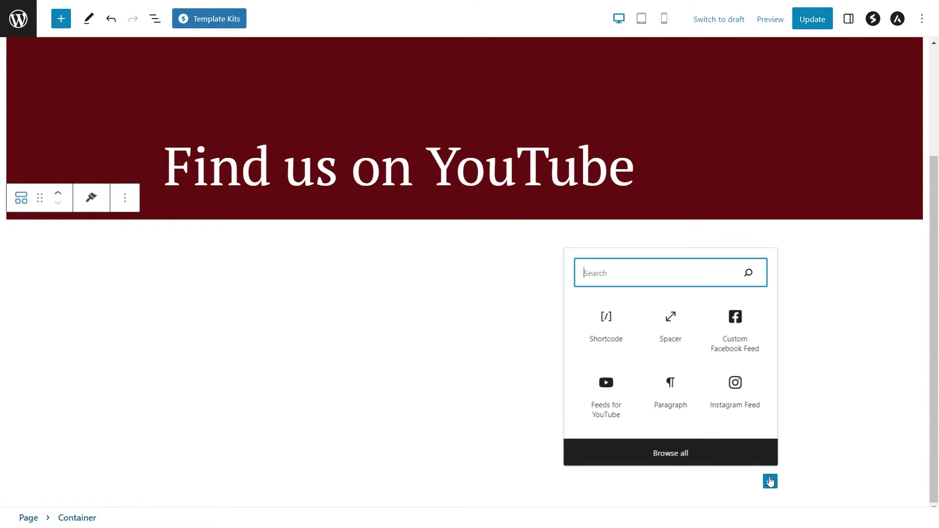
pyautogui.click(606, 389)
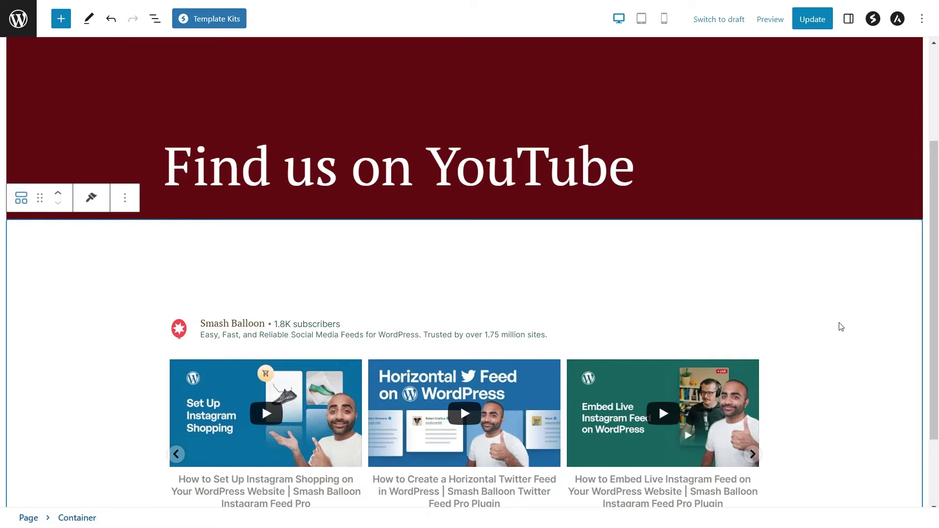
pyautogui.scroll(-2, 841, 327)
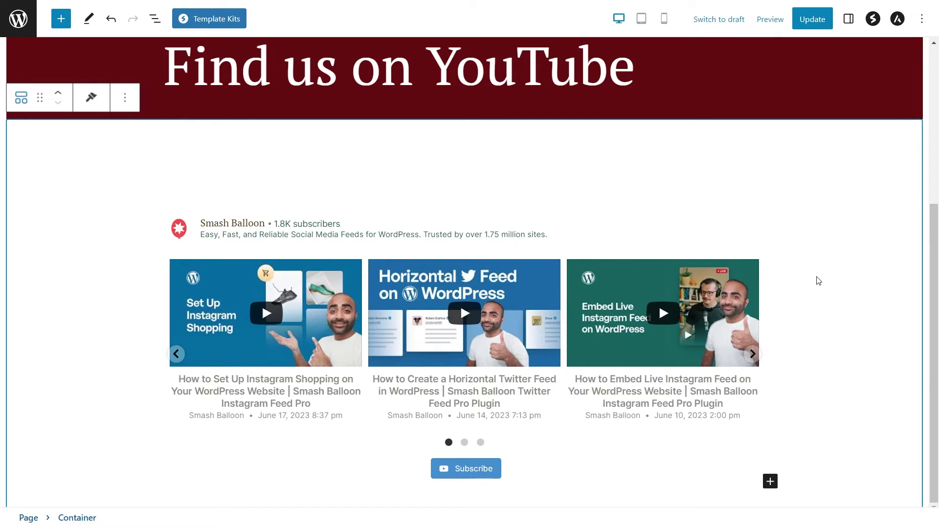
pyautogui.click(812, 19)
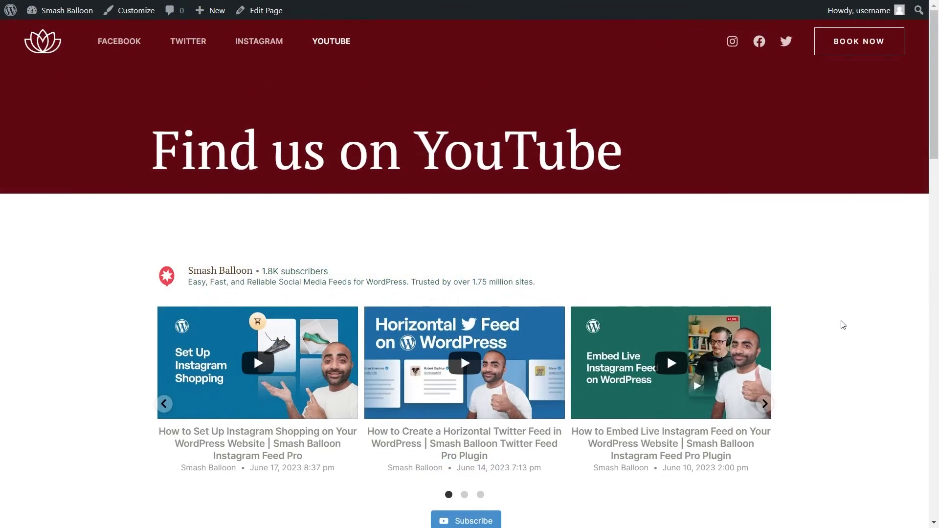
# - Page the live carousel three videos forward, to page 3 and back to page 2, then play and close the Google reviews video
pyautogui.scroll(-1, 841, 323)
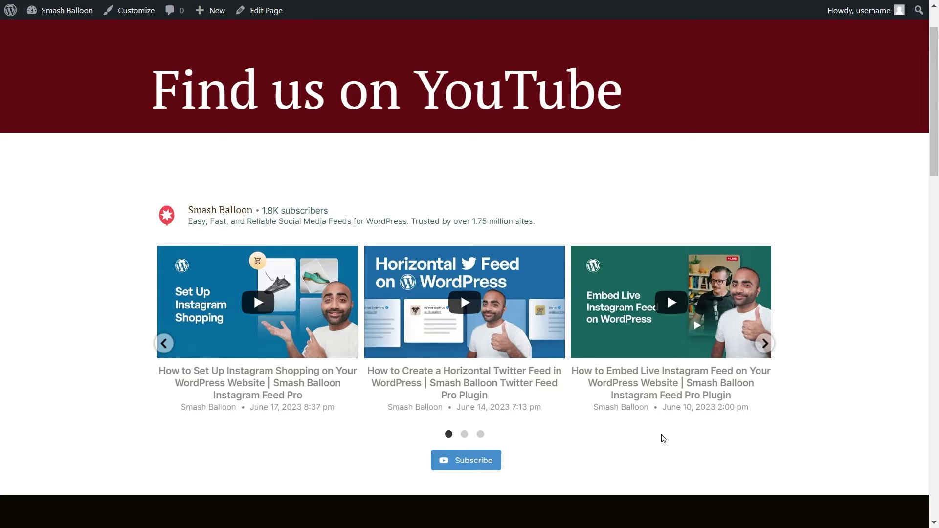
pyautogui.click(764, 344)
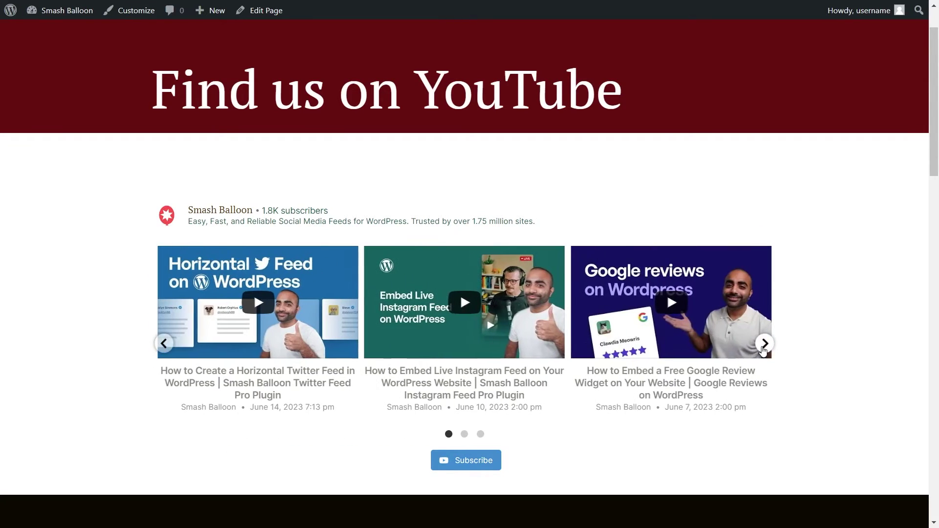
pyautogui.click(765, 344)
pyautogui.click(765, 344)
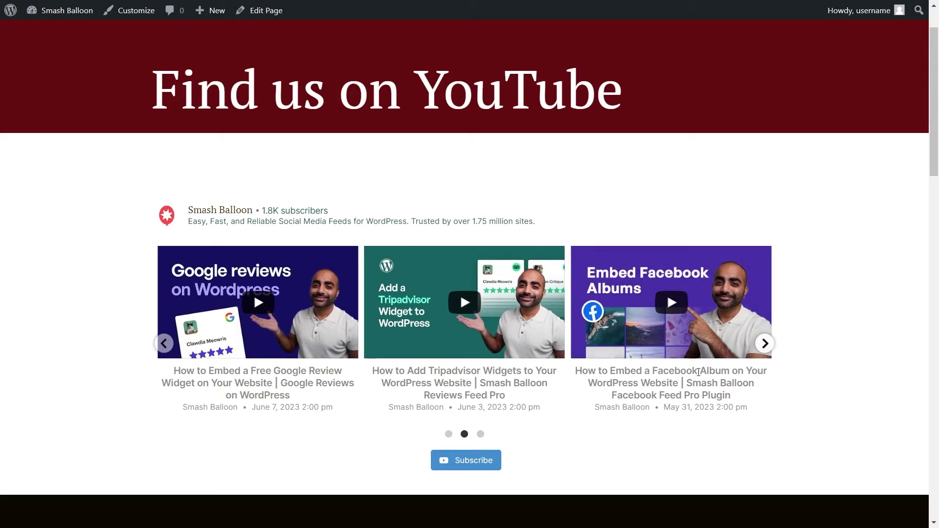
pyautogui.click(480, 435)
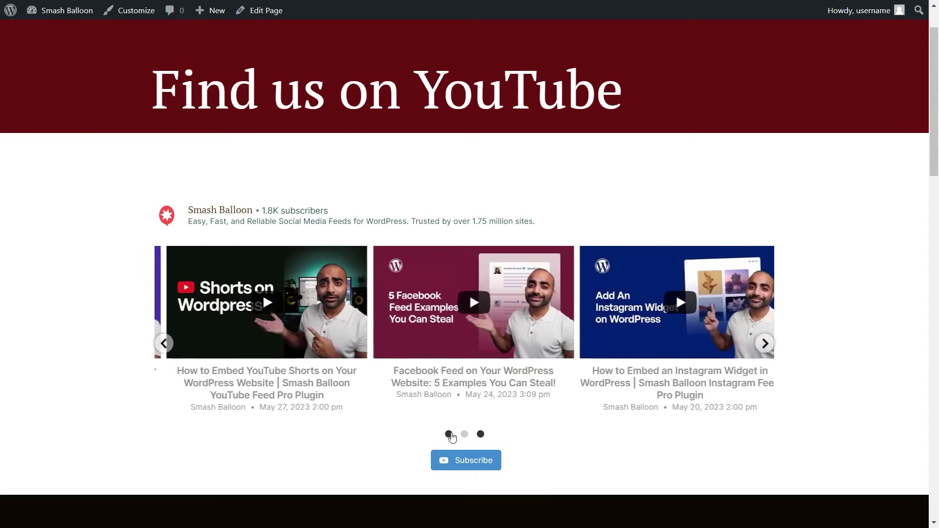
pyautogui.click(464, 434)
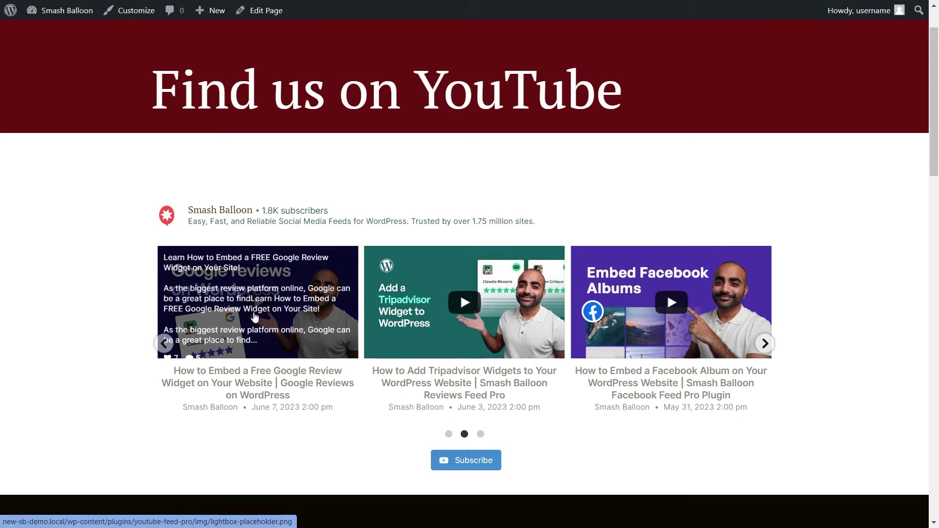
pyautogui.click(254, 318)
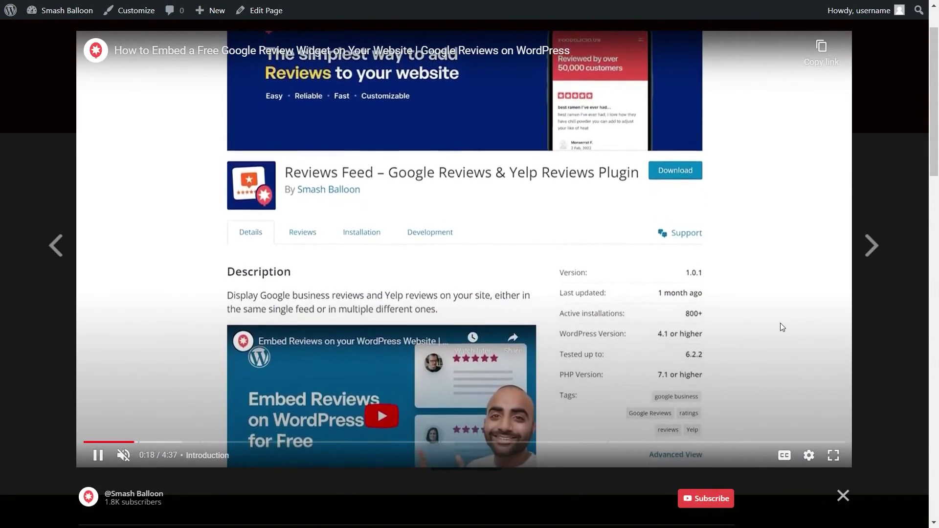
pyautogui.click(853, 255)
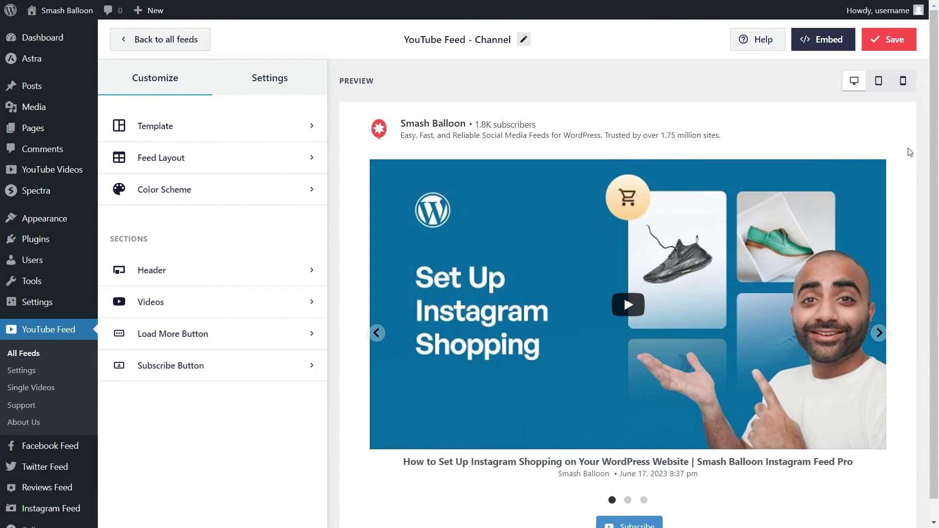
# - Copy the shortcode [youtube-feed feed=1] from the Embed options and go add it to a widget
pyautogui.click(831, 44)
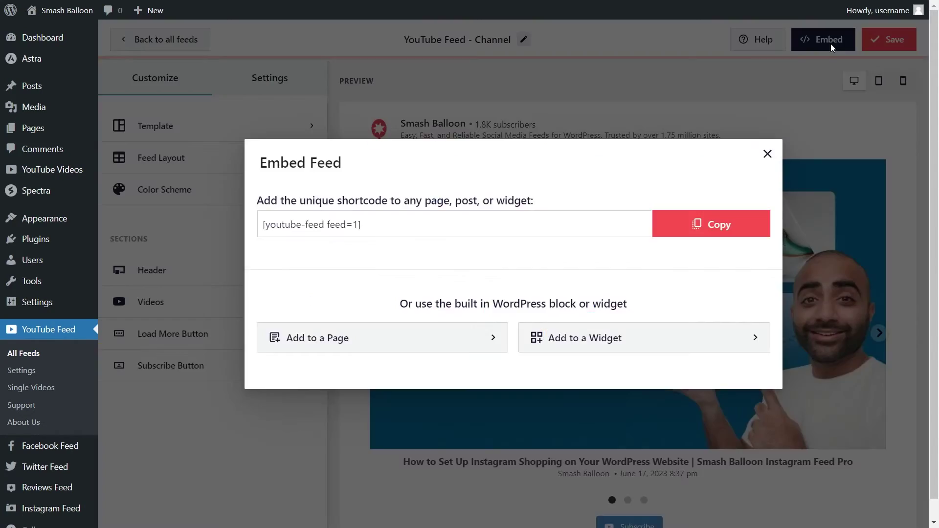
pyautogui.click(701, 230)
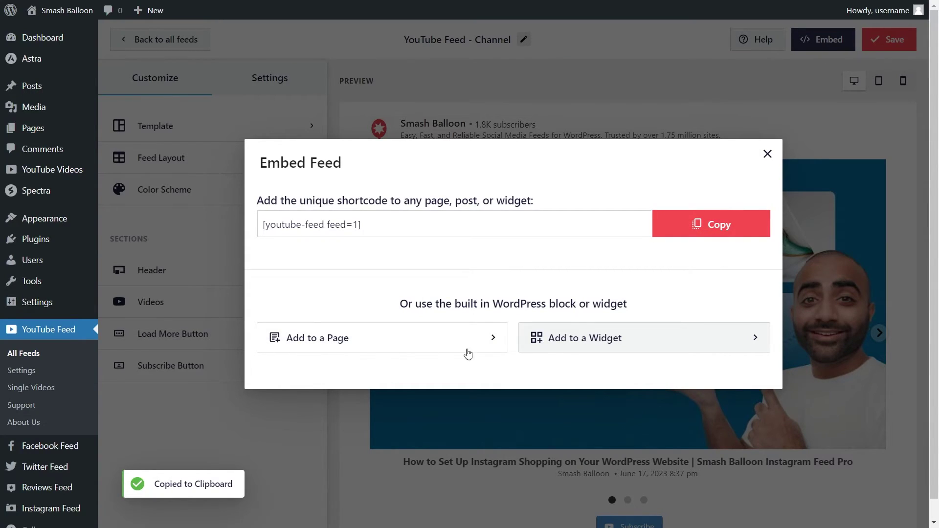
pyautogui.click(584, 351)
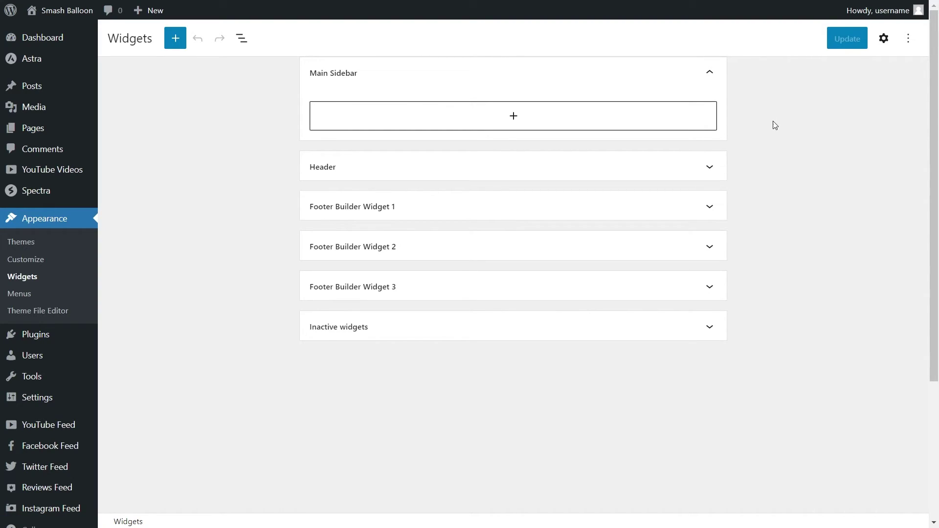
# - Add a shortcode block with the pasted feed shortcode to Main Sidebar, then undo it
pyautogui.click(514, 117)
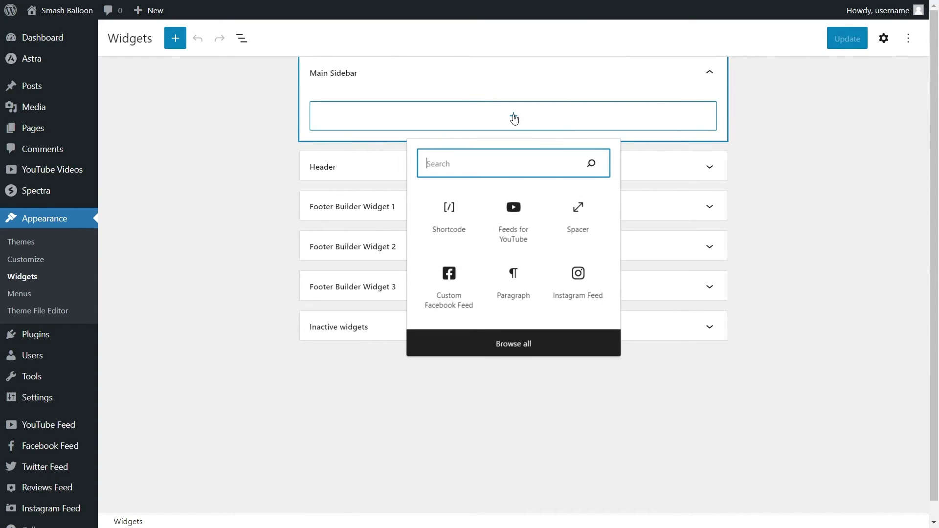
pyautogui.click(451, 210)
pyautogui.hotkey('ctrl', 'v')
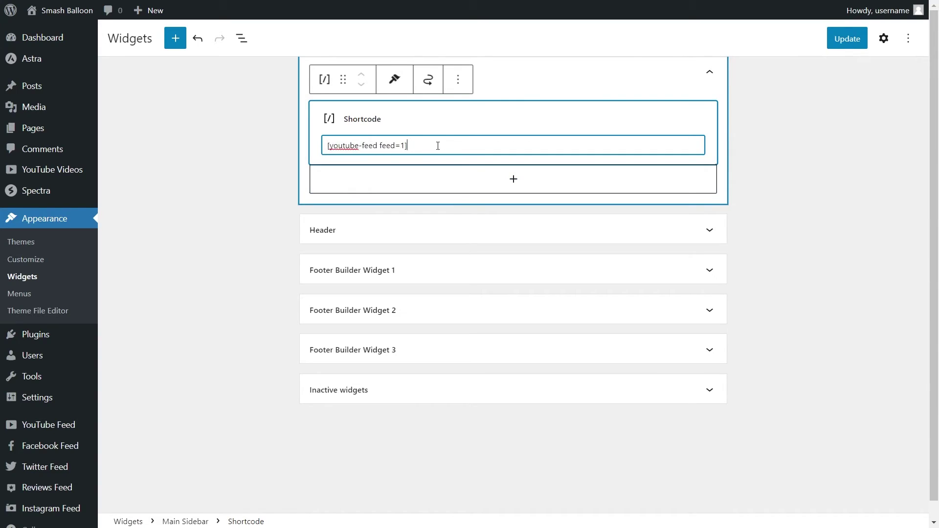
pyautogui.hotkey('ctrl', 'z')
pyautogui.hotkey('ctrl', 'z')
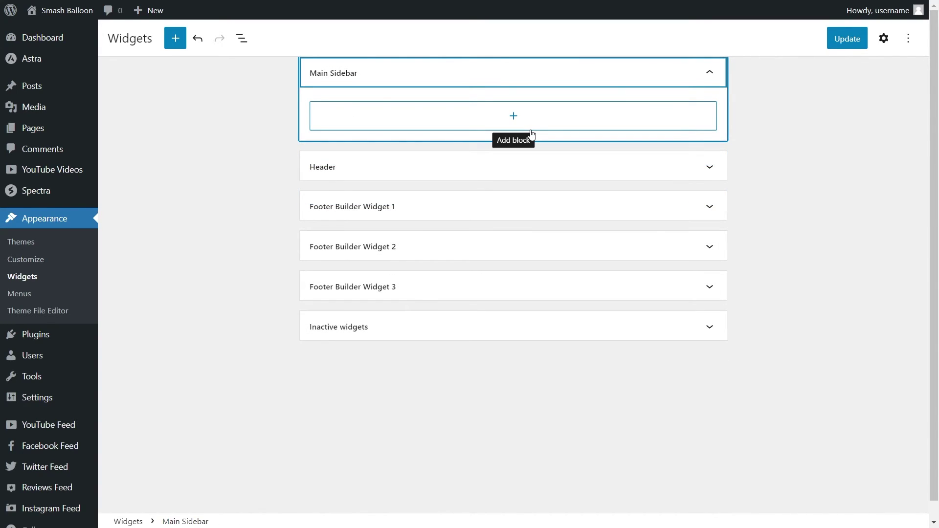
# - Insert a Feeds for YouTube block into Main Sidebar and save the widgets
pyautogui.click(515, 120)
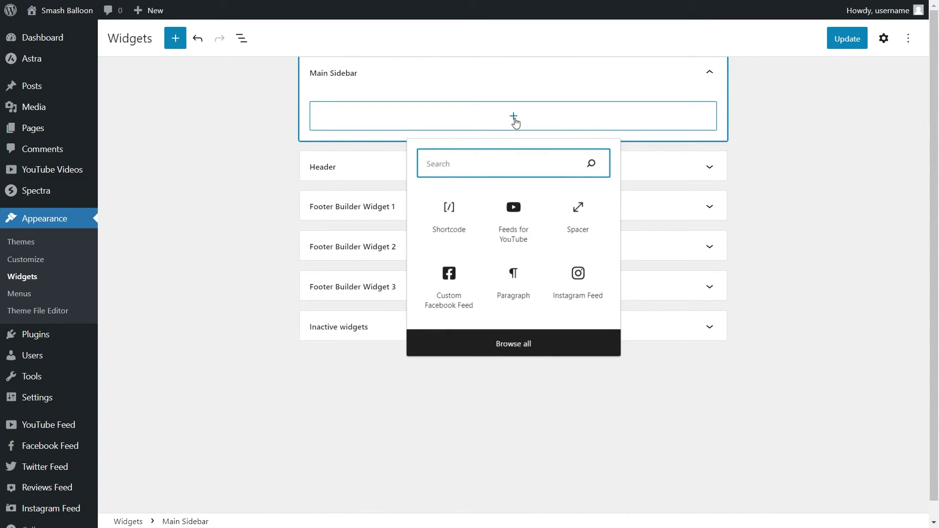
pyautogui.click(513, 215)
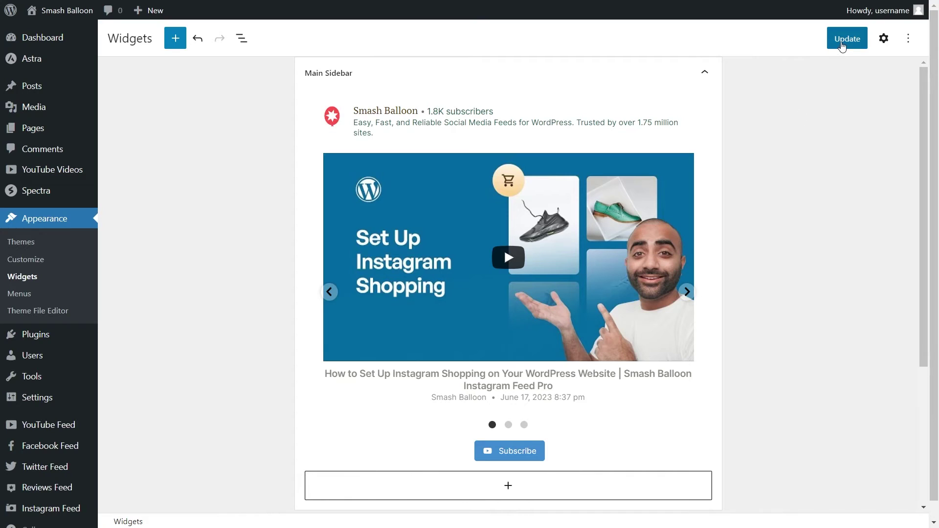
pyautogui.click(842, 44)
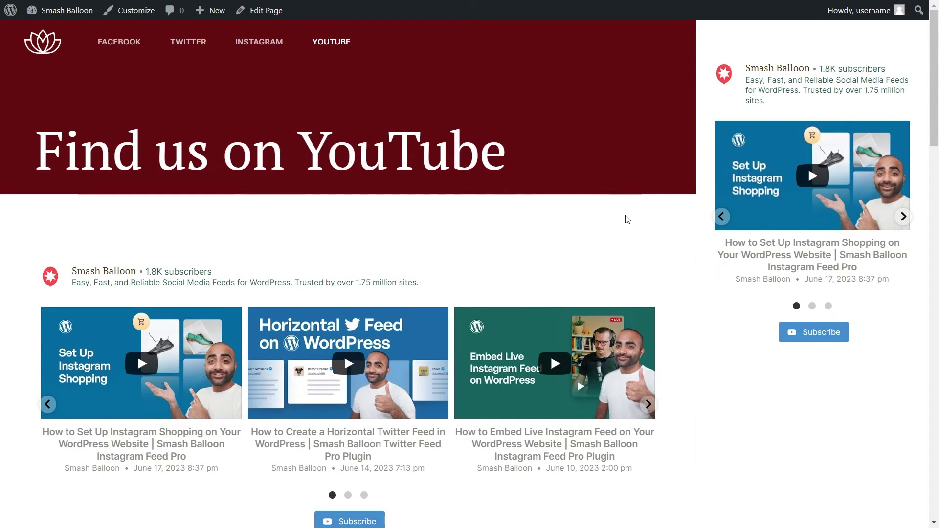
# - Advance the main carousel one video and move the sidebar carousel to its second, then third page
pyautogui.scroll(-3, 599, 224)
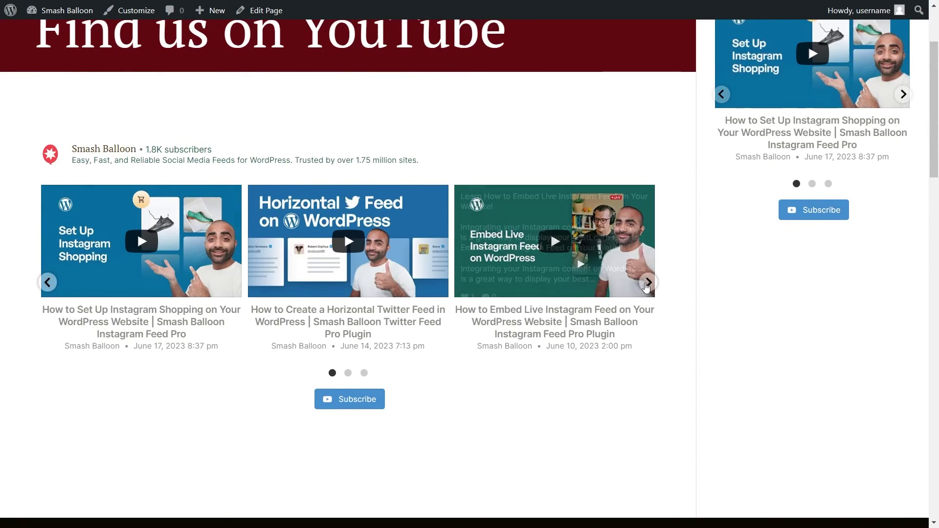
pyautogui.click(649, 283)
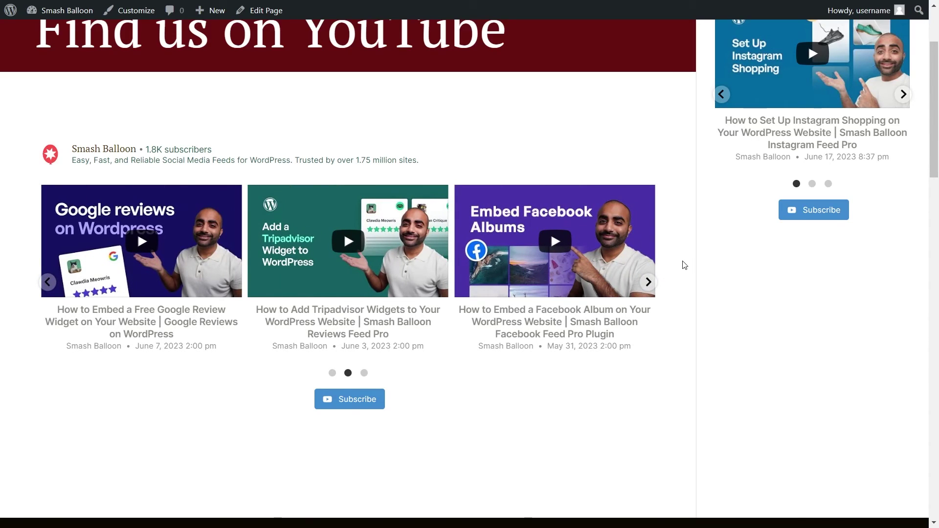
pyautogui.scroll(3, 685, 266)
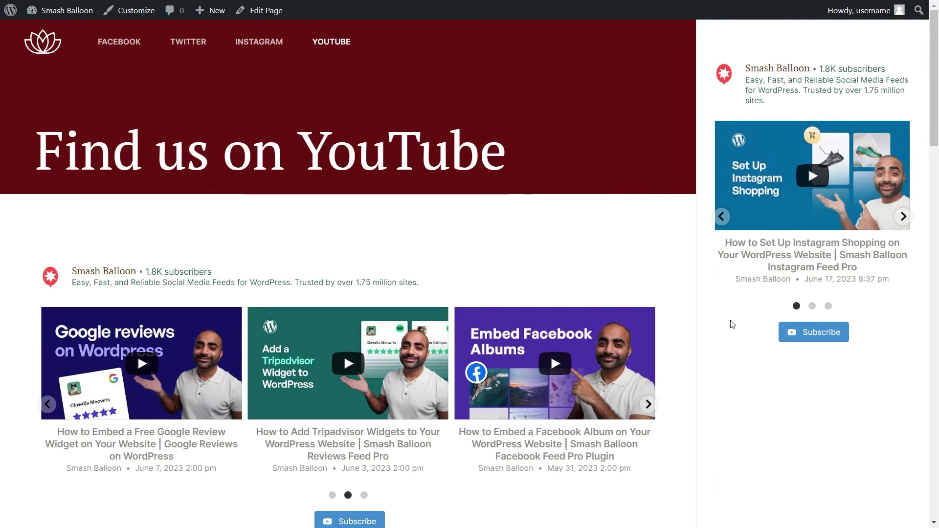
pyautogui.click(812, 306)
pyautogui.click(829, 306)
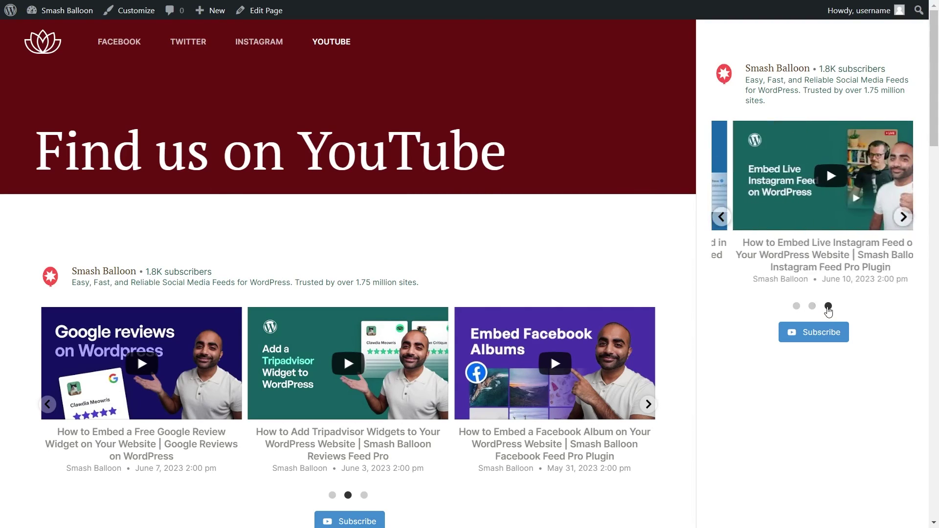